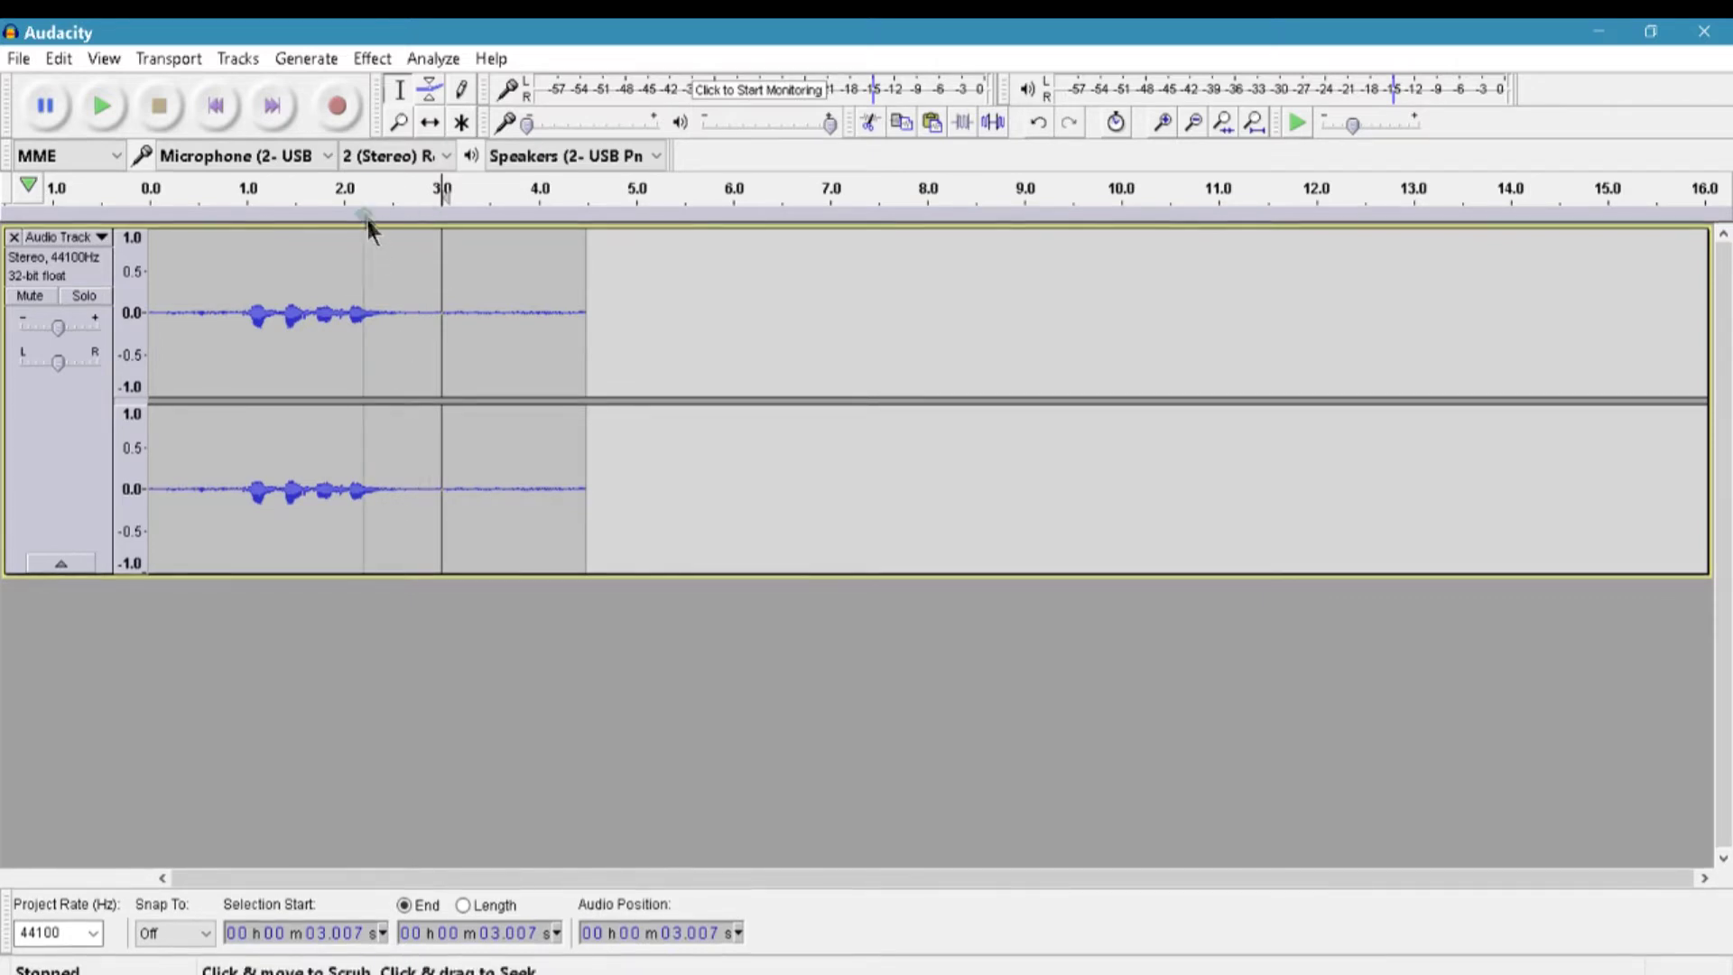
# Briefly play the recording from about 0.56 s, then select the 0.8–2.7 s stretch.
pyautogui.click(206, 198)
pyautogui.press('space')
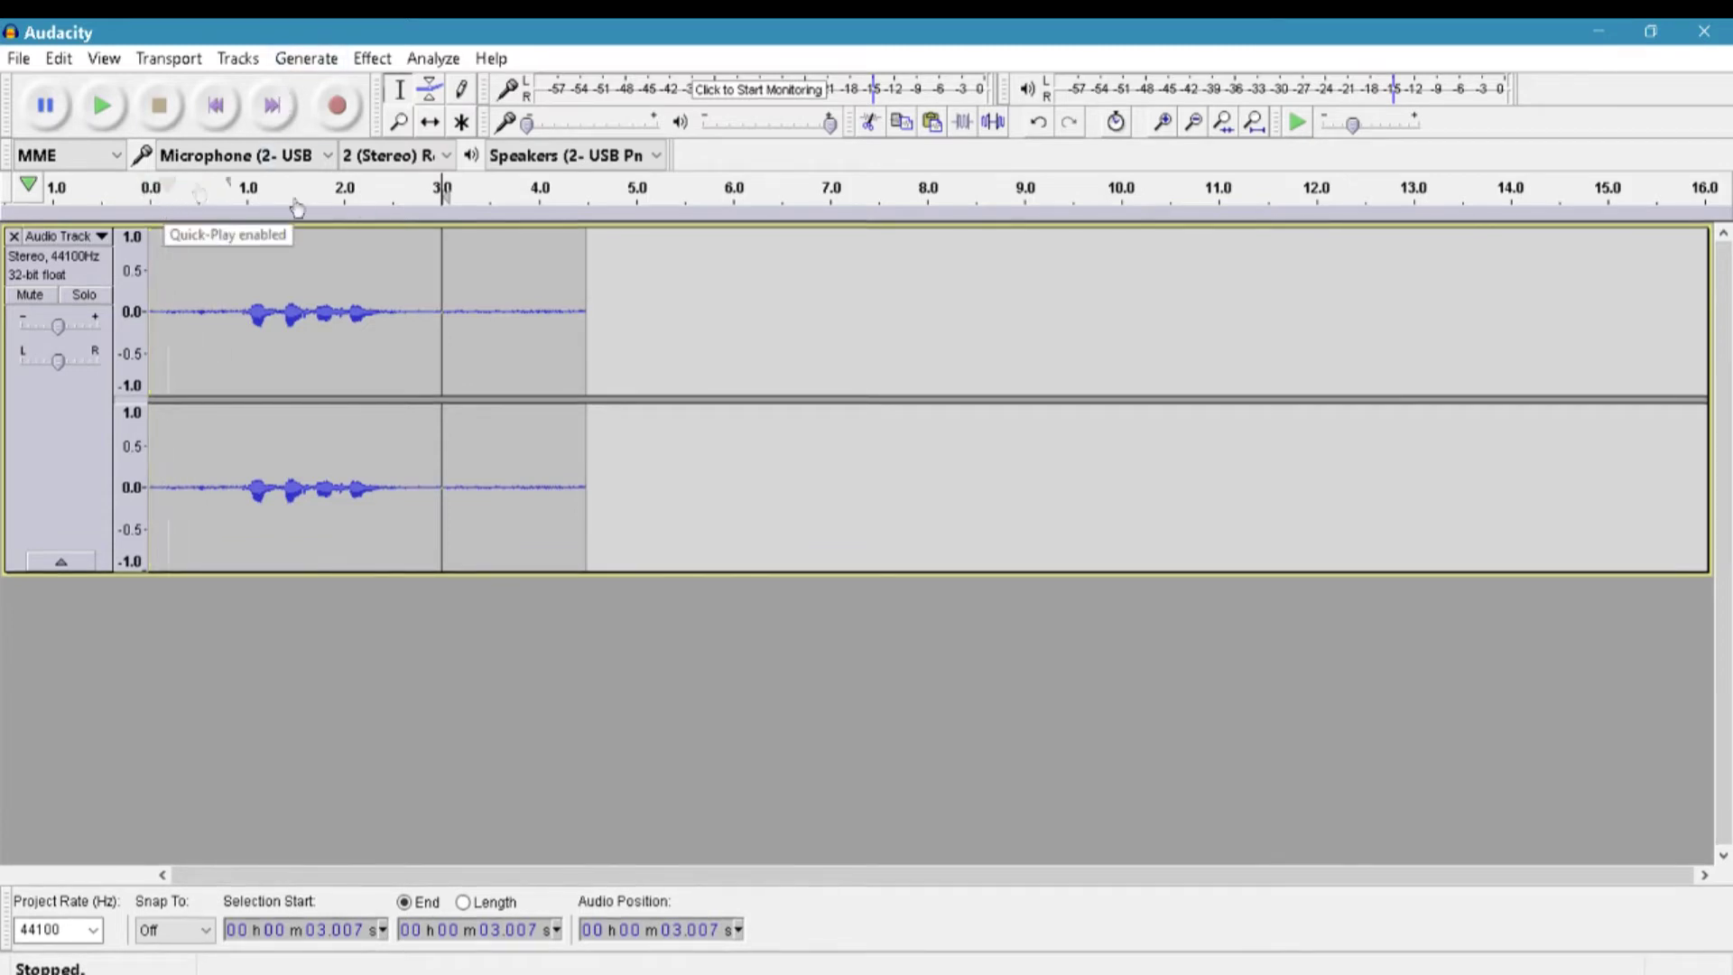
pyautogui.moveTo(227, 278); pyautogui.dragTo(409, 280)
# Move the cursor to about 0.546 s and start playback to listen for the buzz.
pyautogui.click(537, 287)
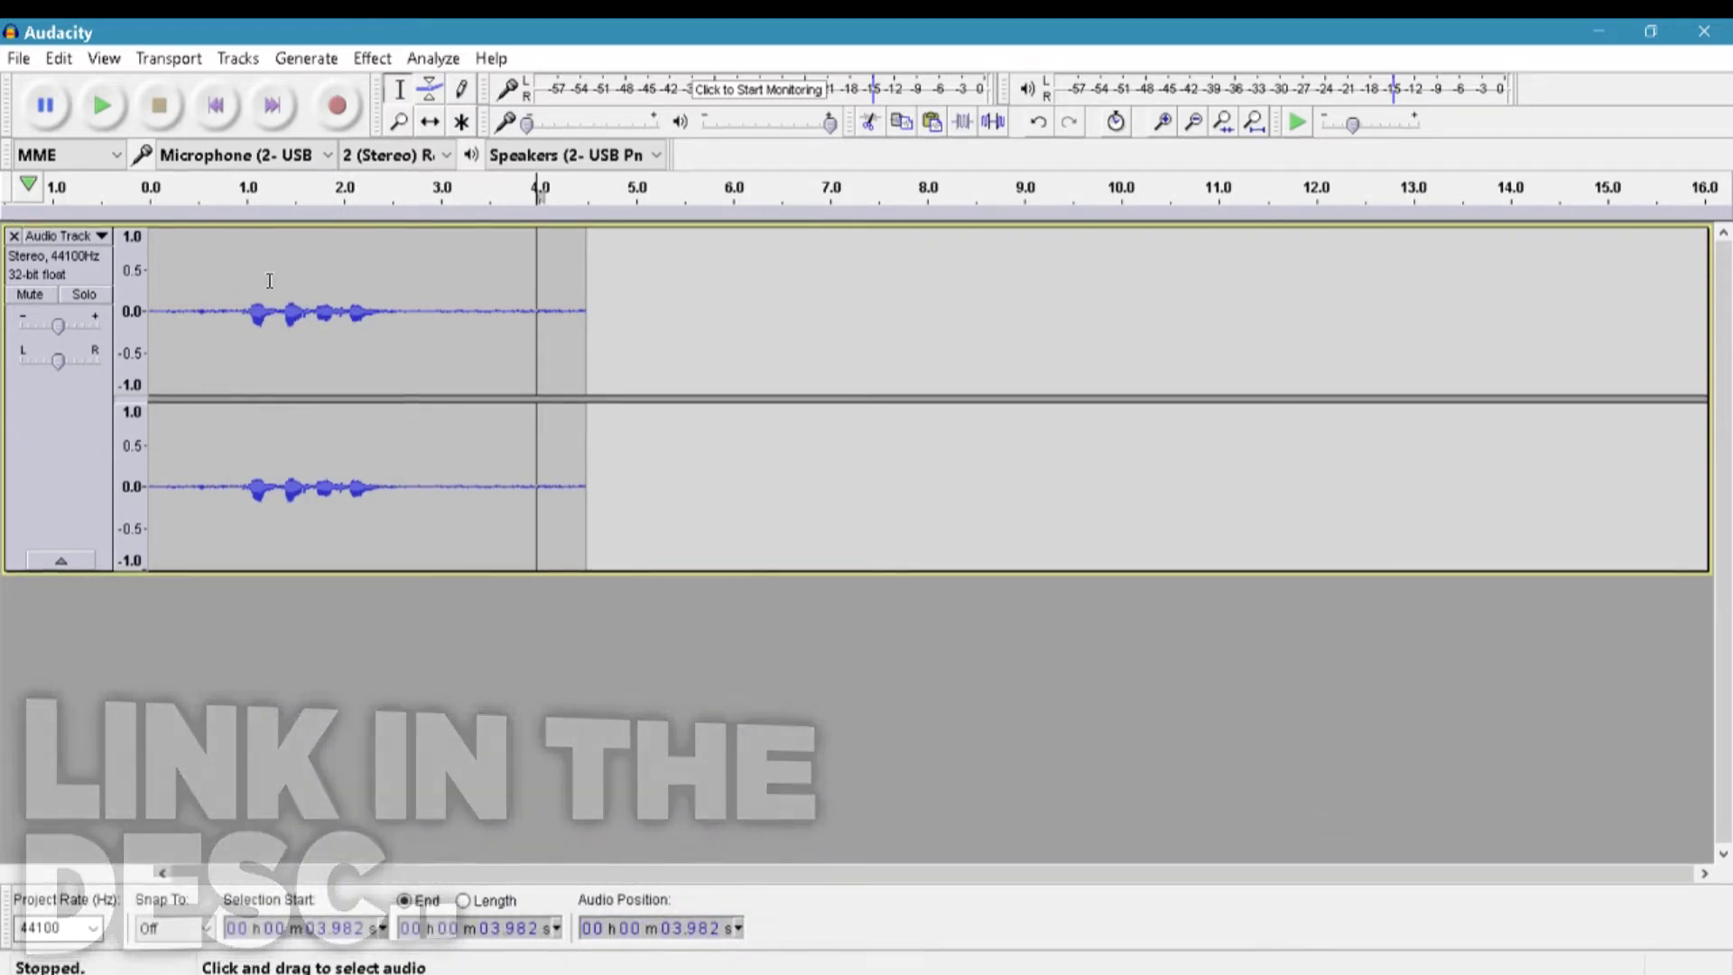
pyautogui.click(440, 297)
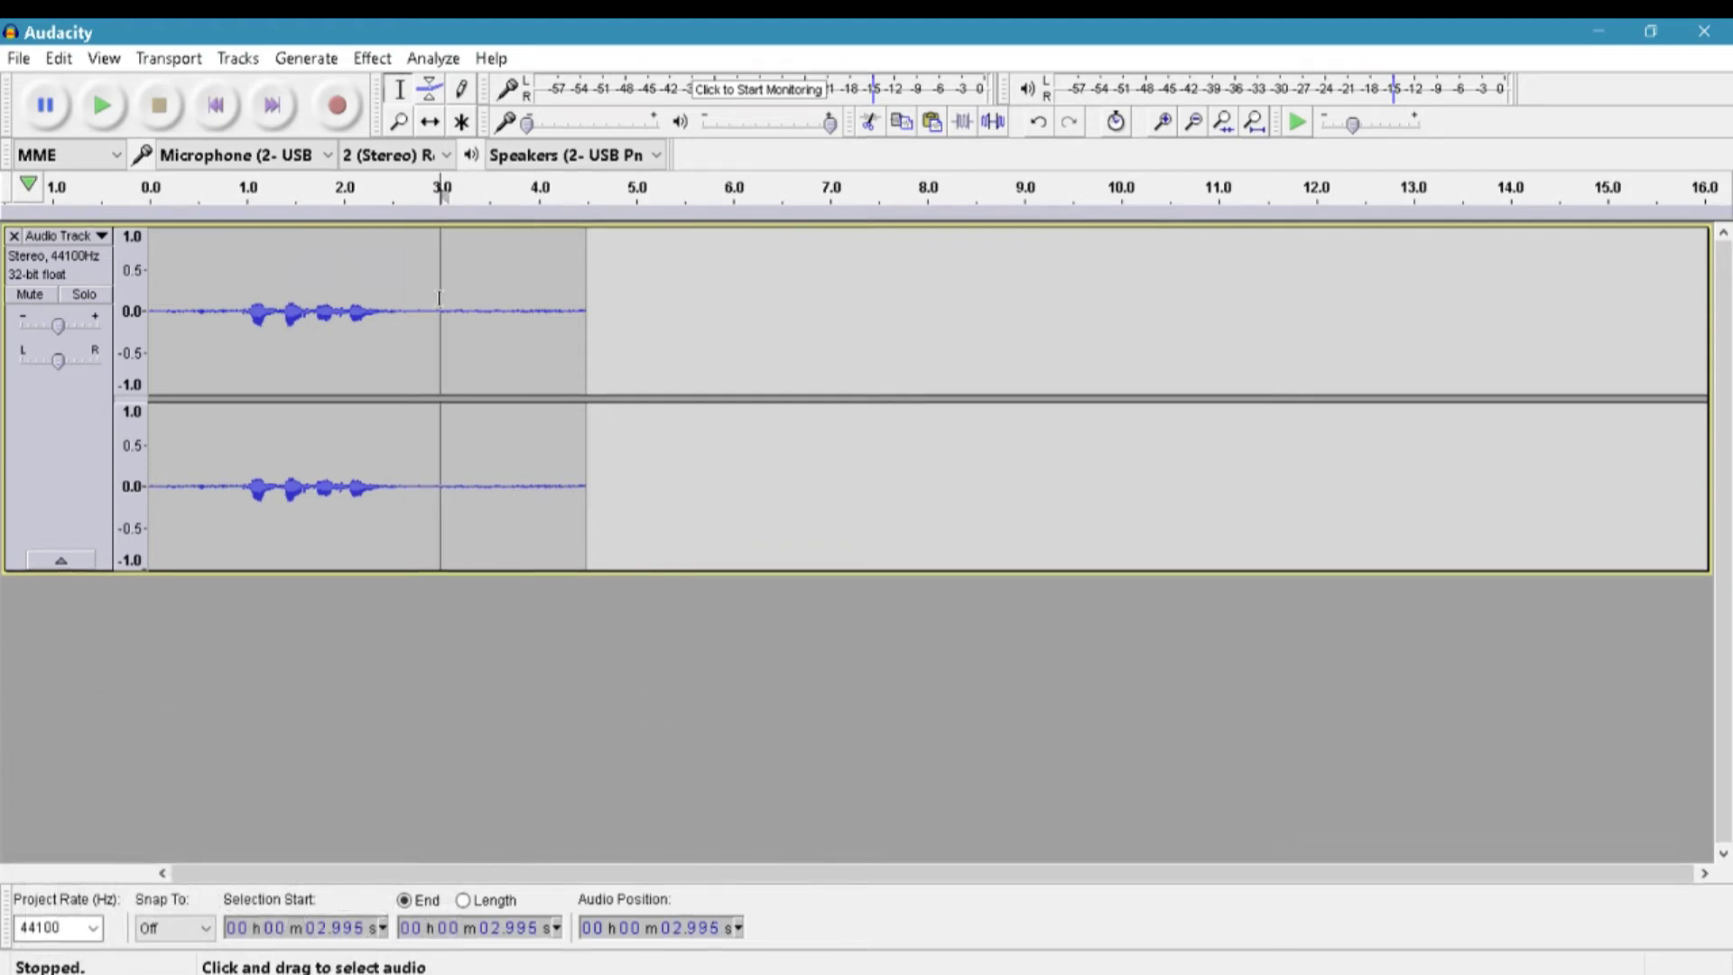
pyautogui.click(202, 296)
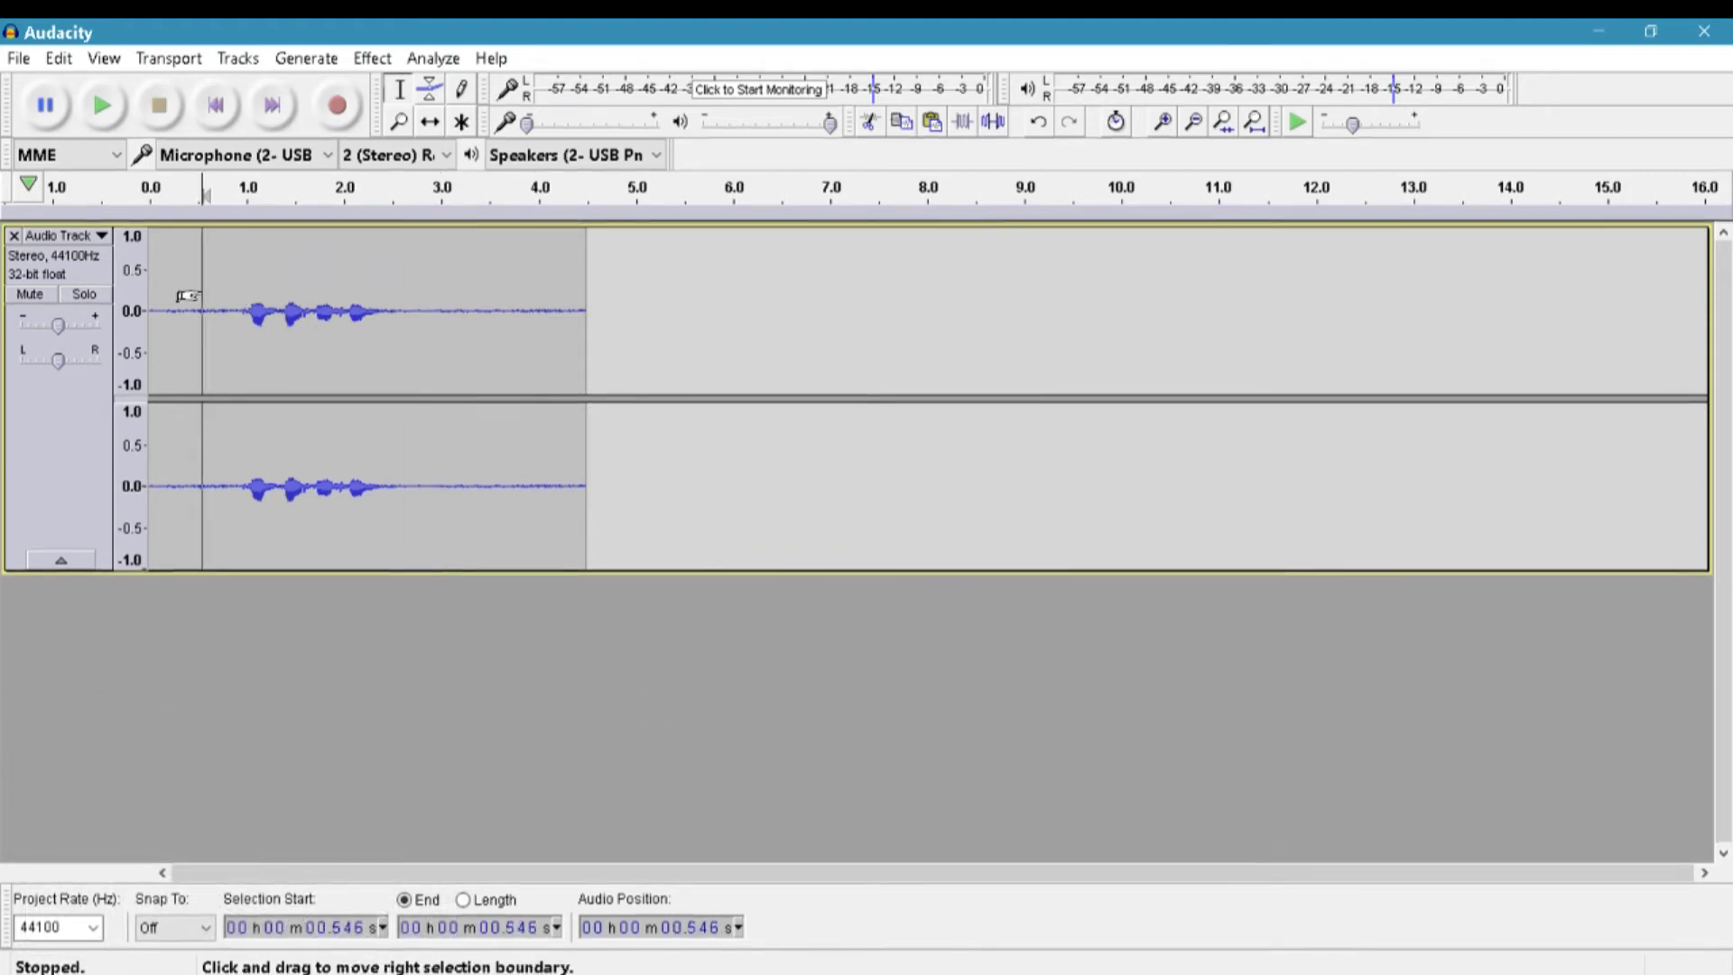
pyautogui.press('space')
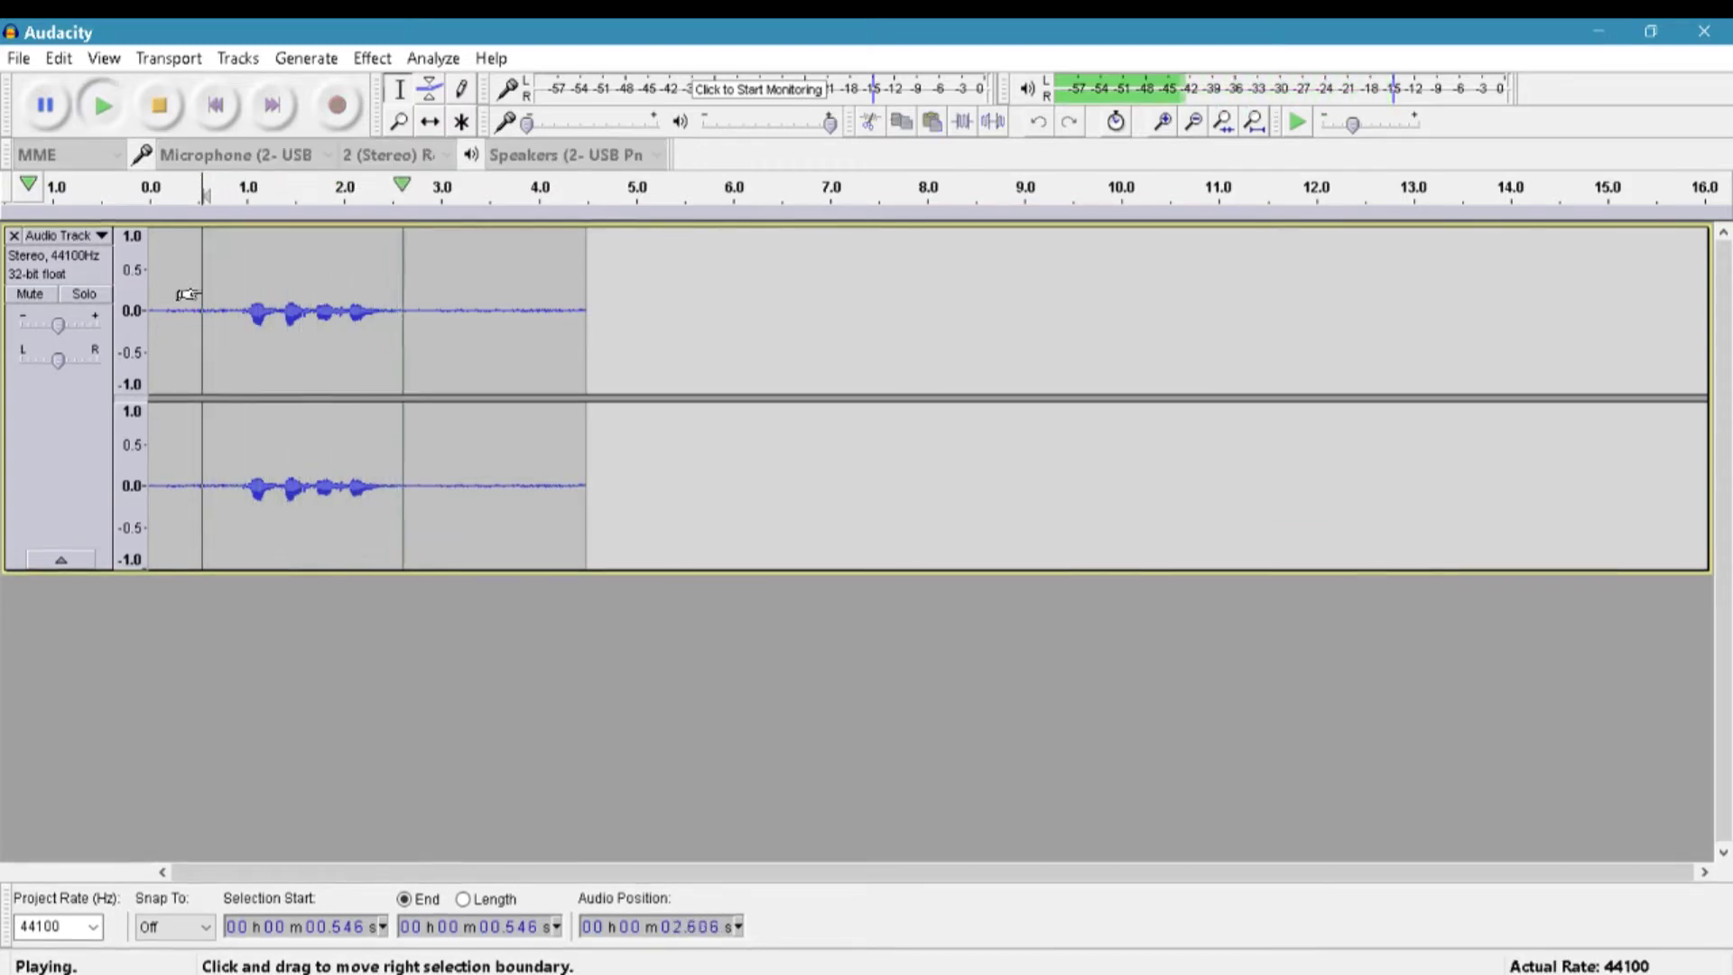
# Boost the track gain to +36 dB and briefly play from 0.279 s to hear the noise.
pyautogui.press('space')
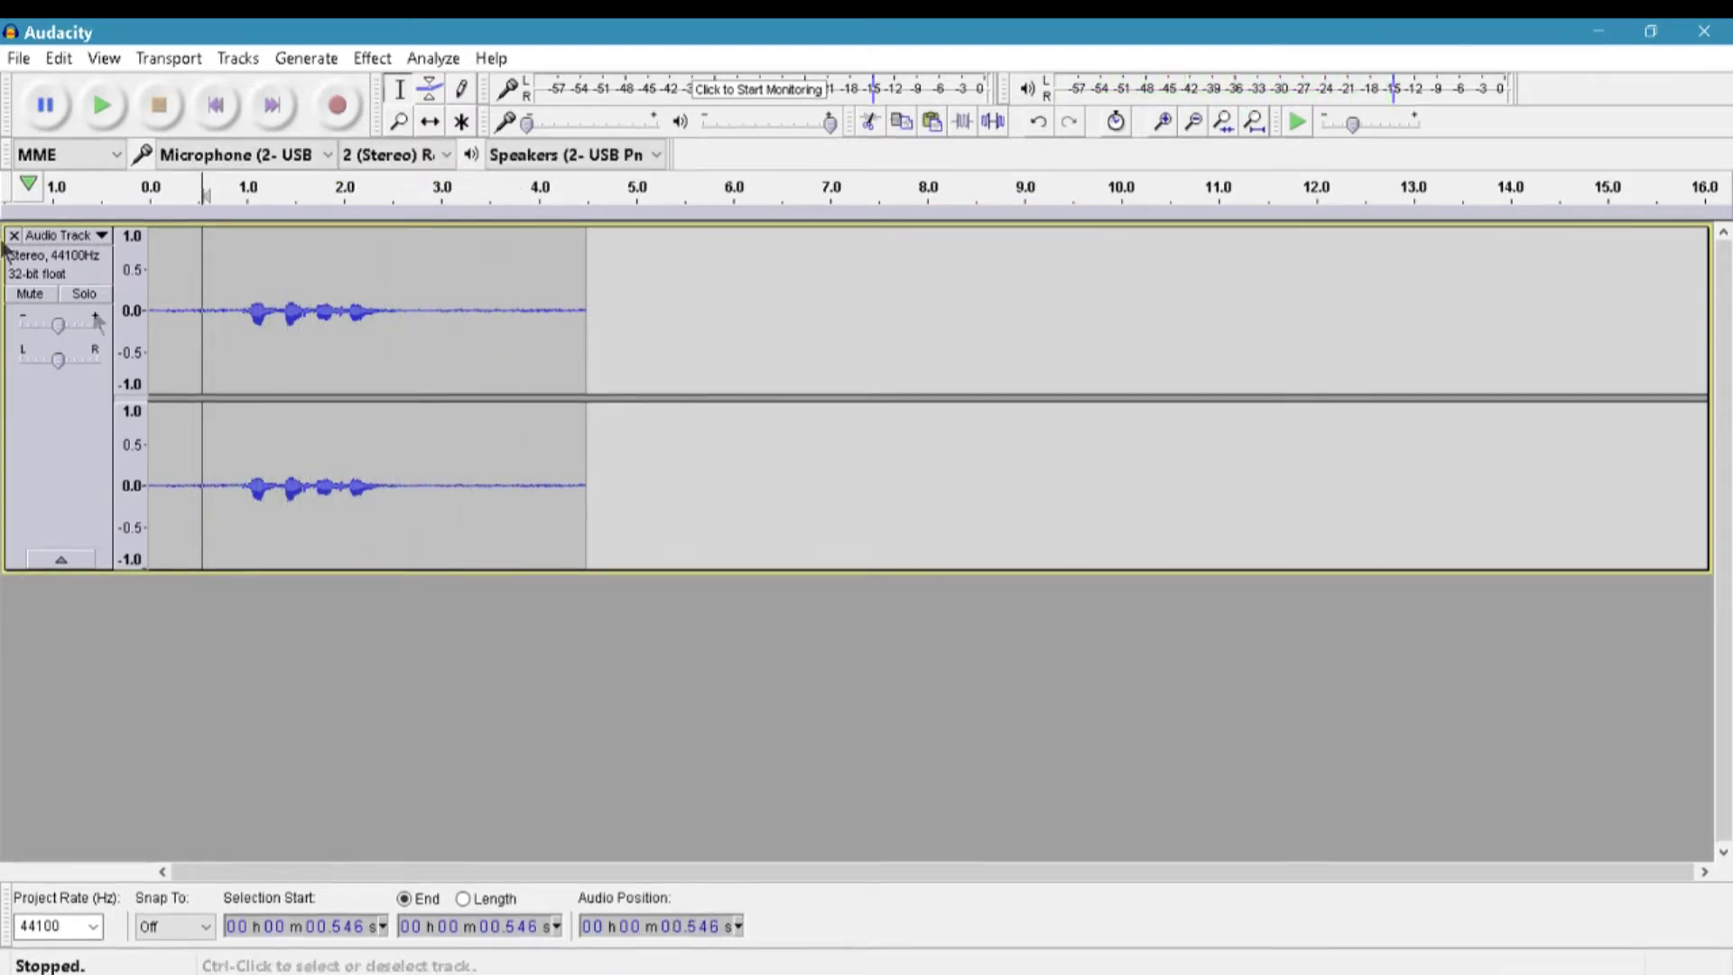
pyautogui.moveTo(63, 327); pyautogui.dragTo(225, 328)
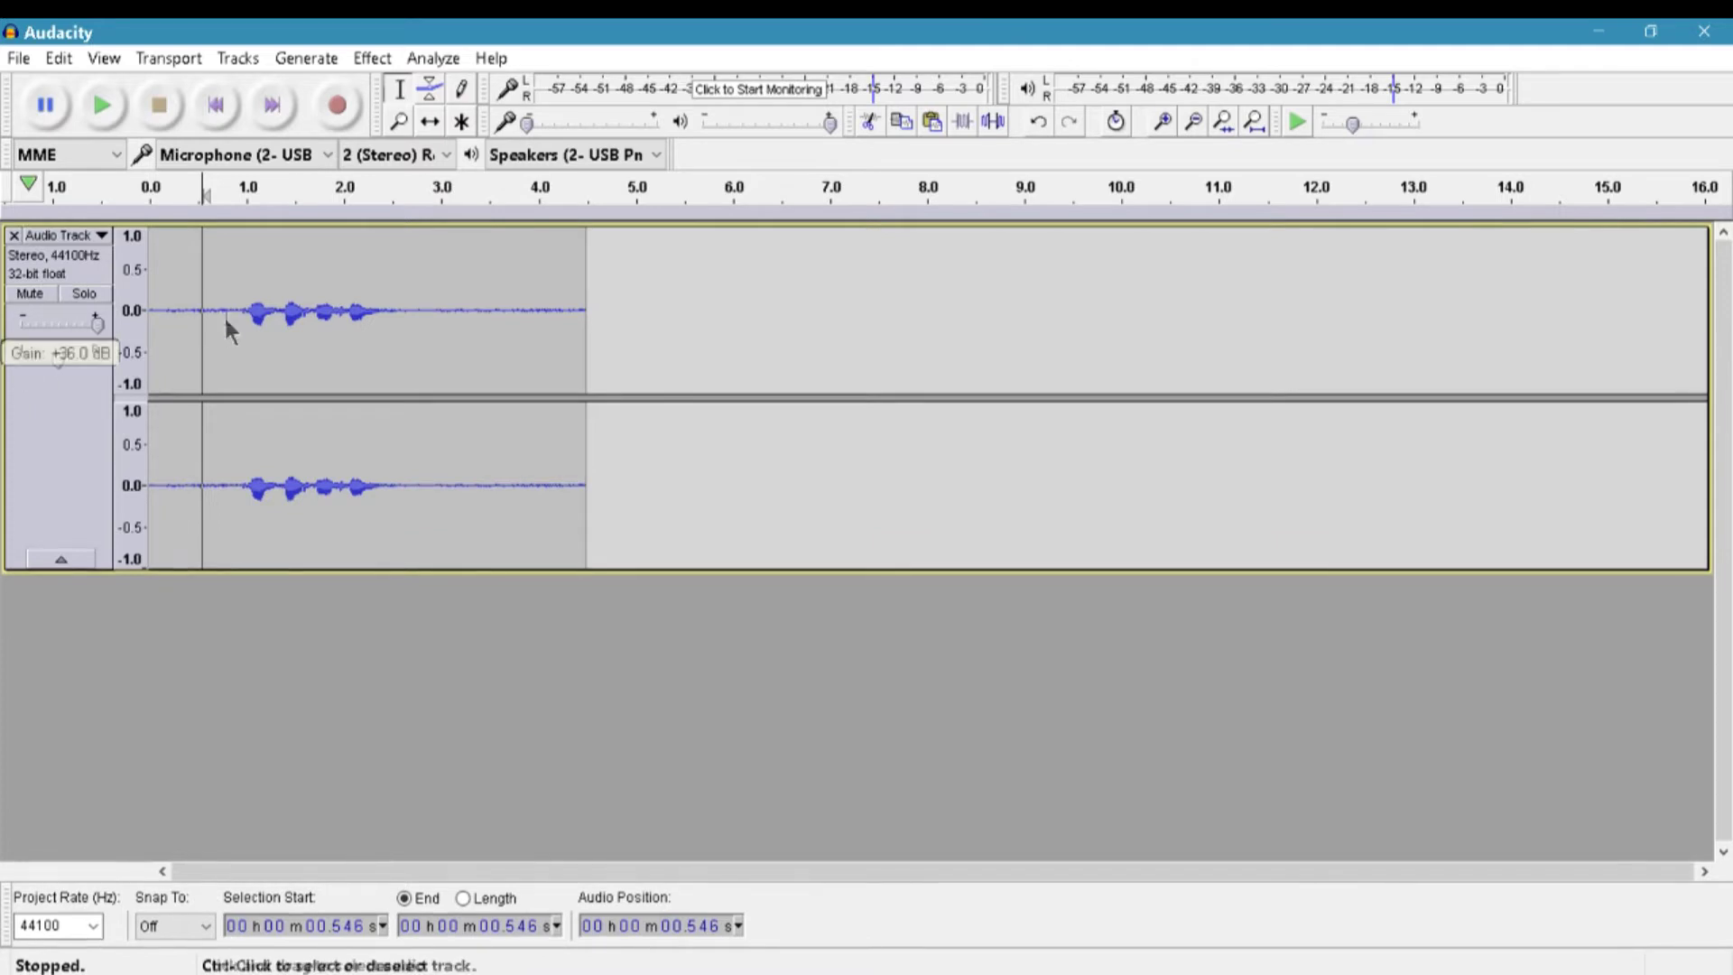
pyautogui.click(383, 271)
pyautogui.click(178, 276)
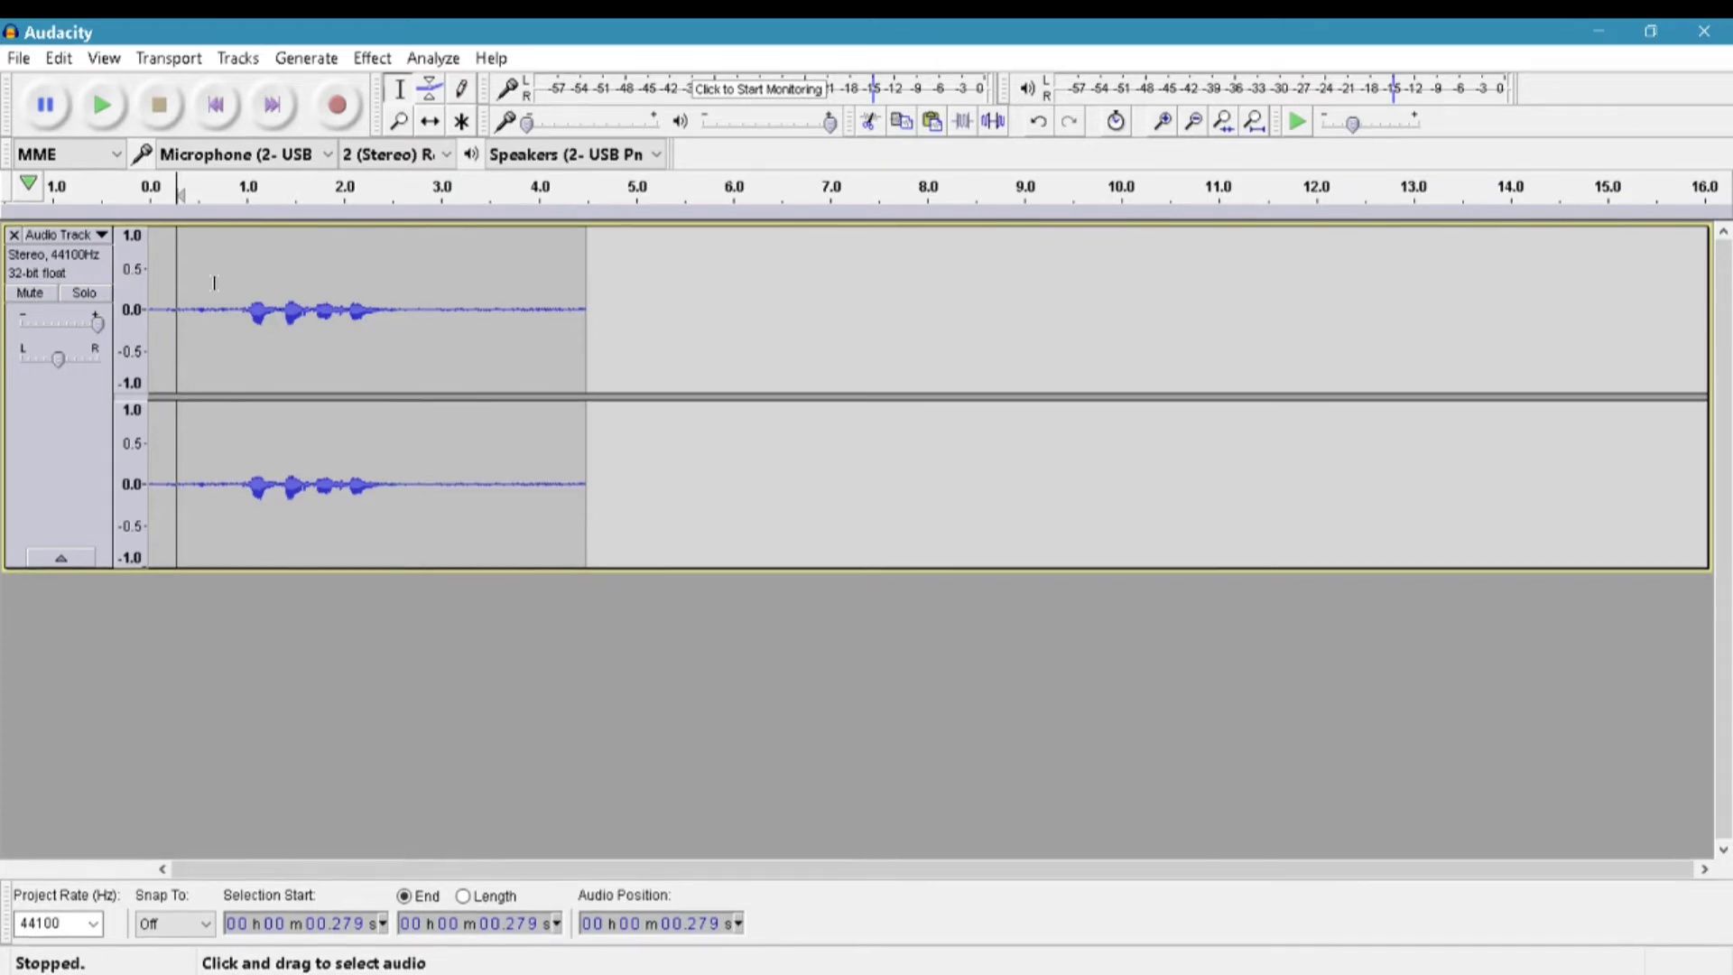
pyautogui.press('space')
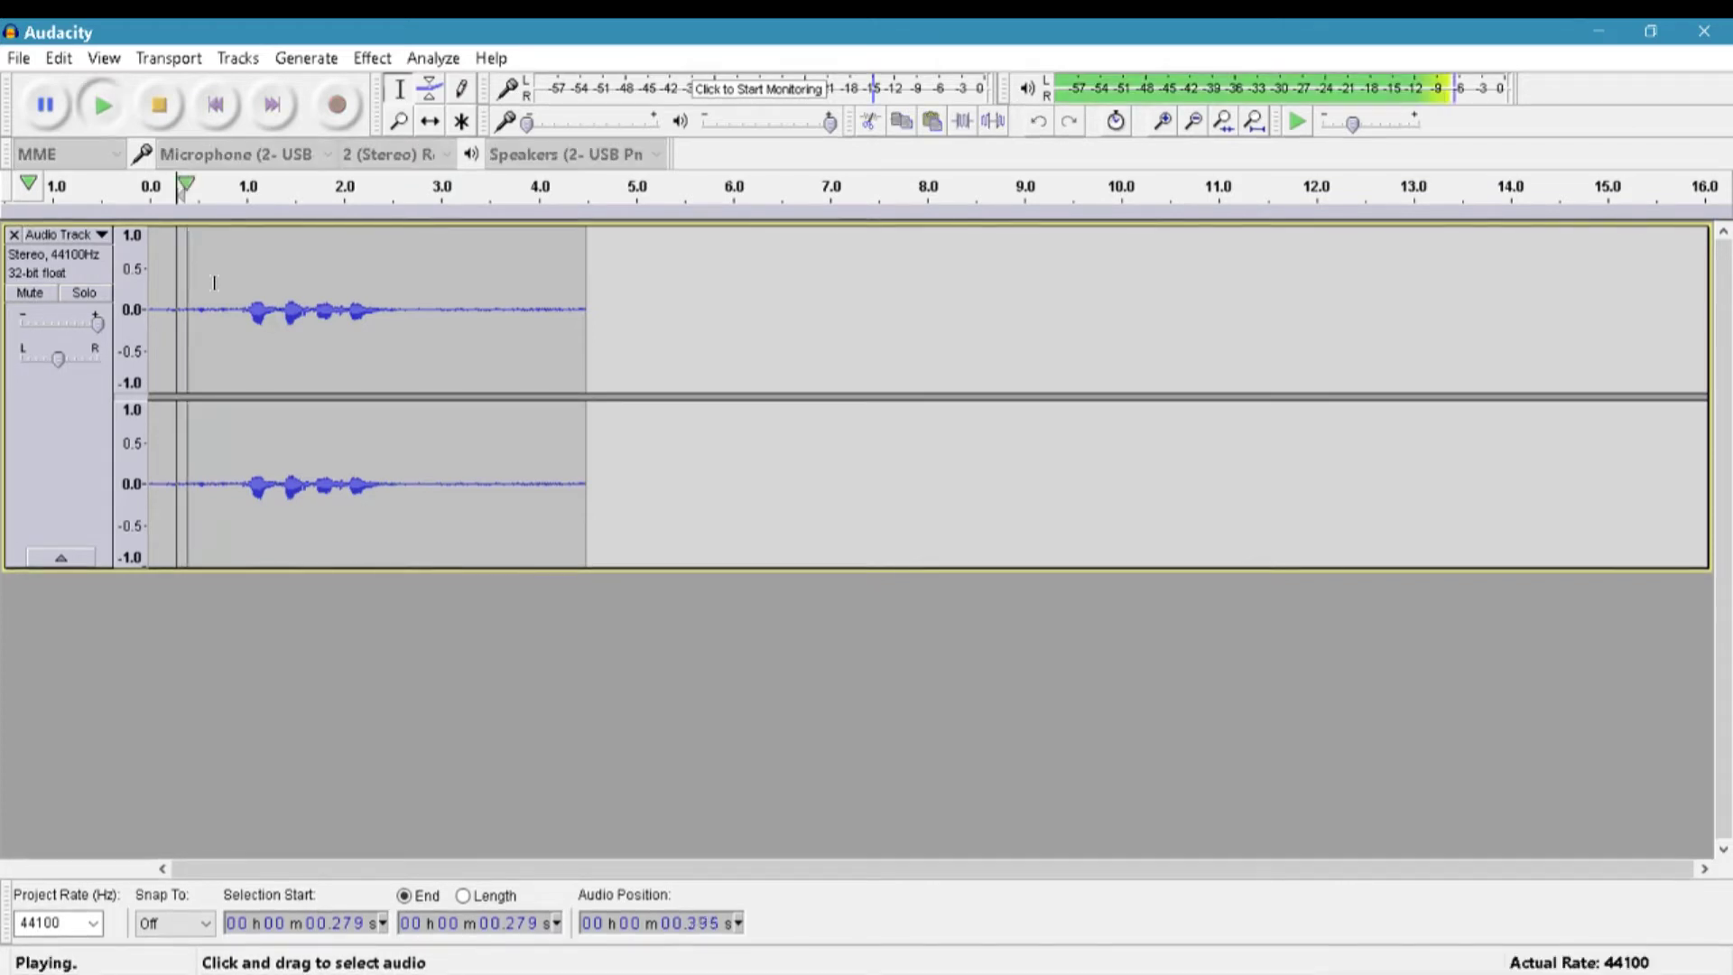
pyautogui.press('space')
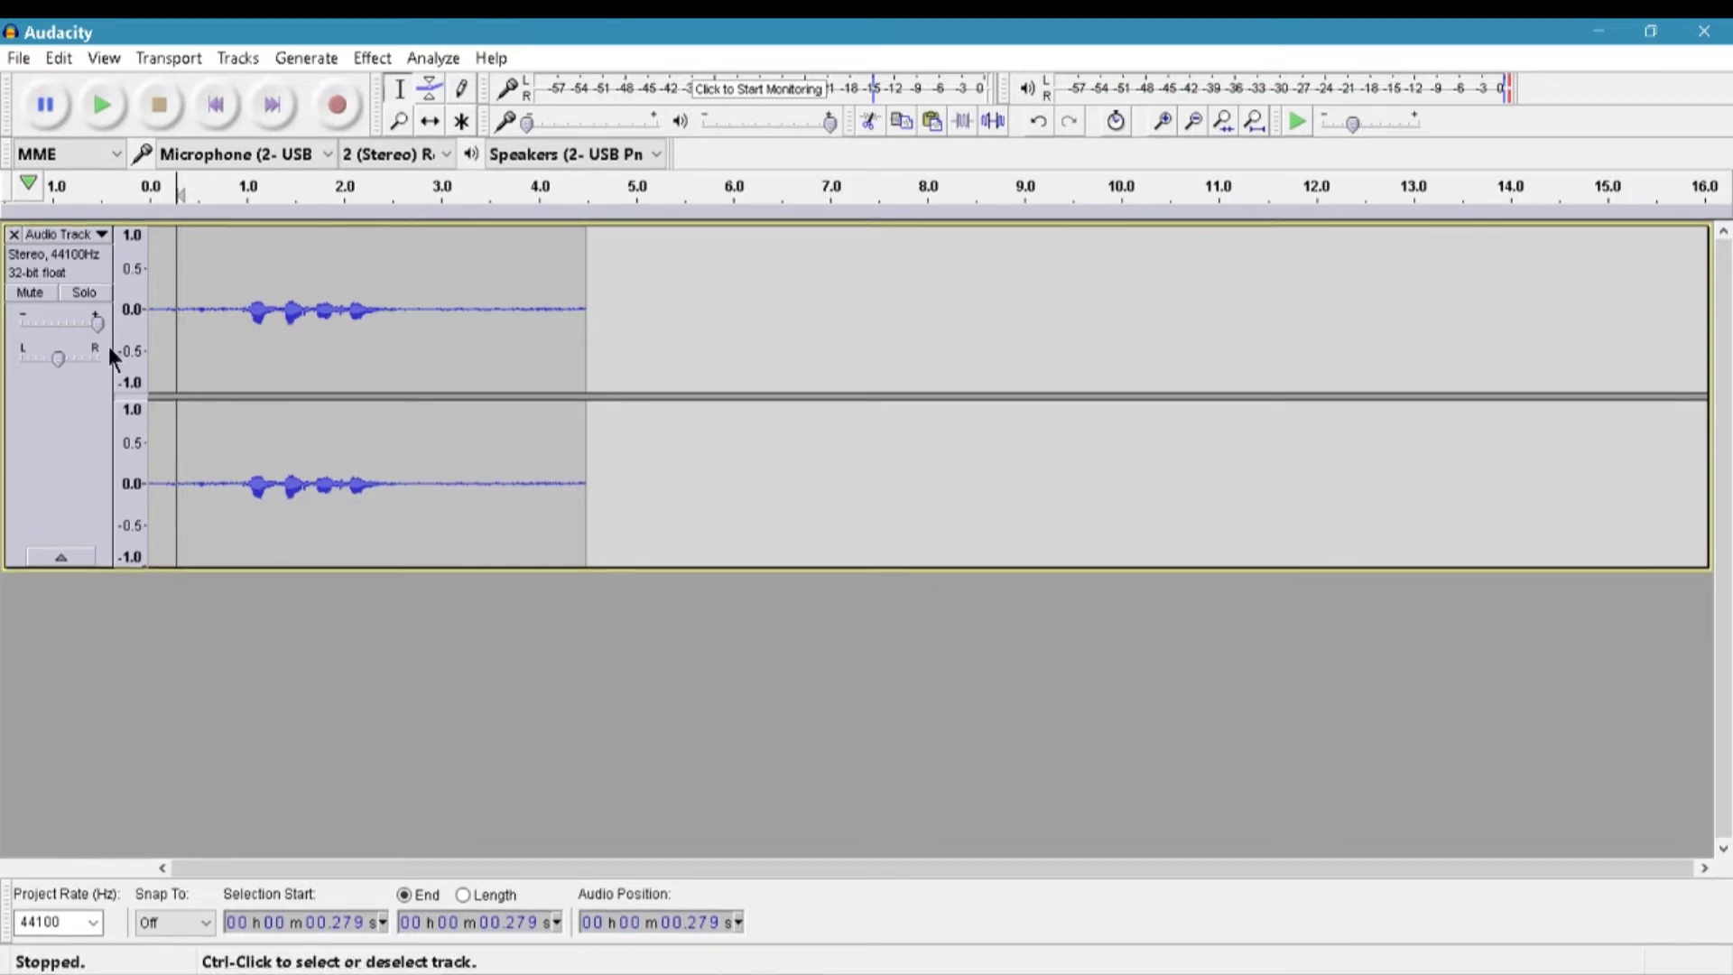
# Lower the track gain to about +14 dB and select the noise-only stretch from 2.69 to 4.85 s.
pyautogui.moveTo(98, 322)
pyautogui.moveTo(76, 318)
pyautogui.mouseDown()
pyautogui.moveTo(54, 374)
pyautogui.moveTo(80, 323)
pyautogui.moveTo(56, 320)
pyautogui.mouseUp()
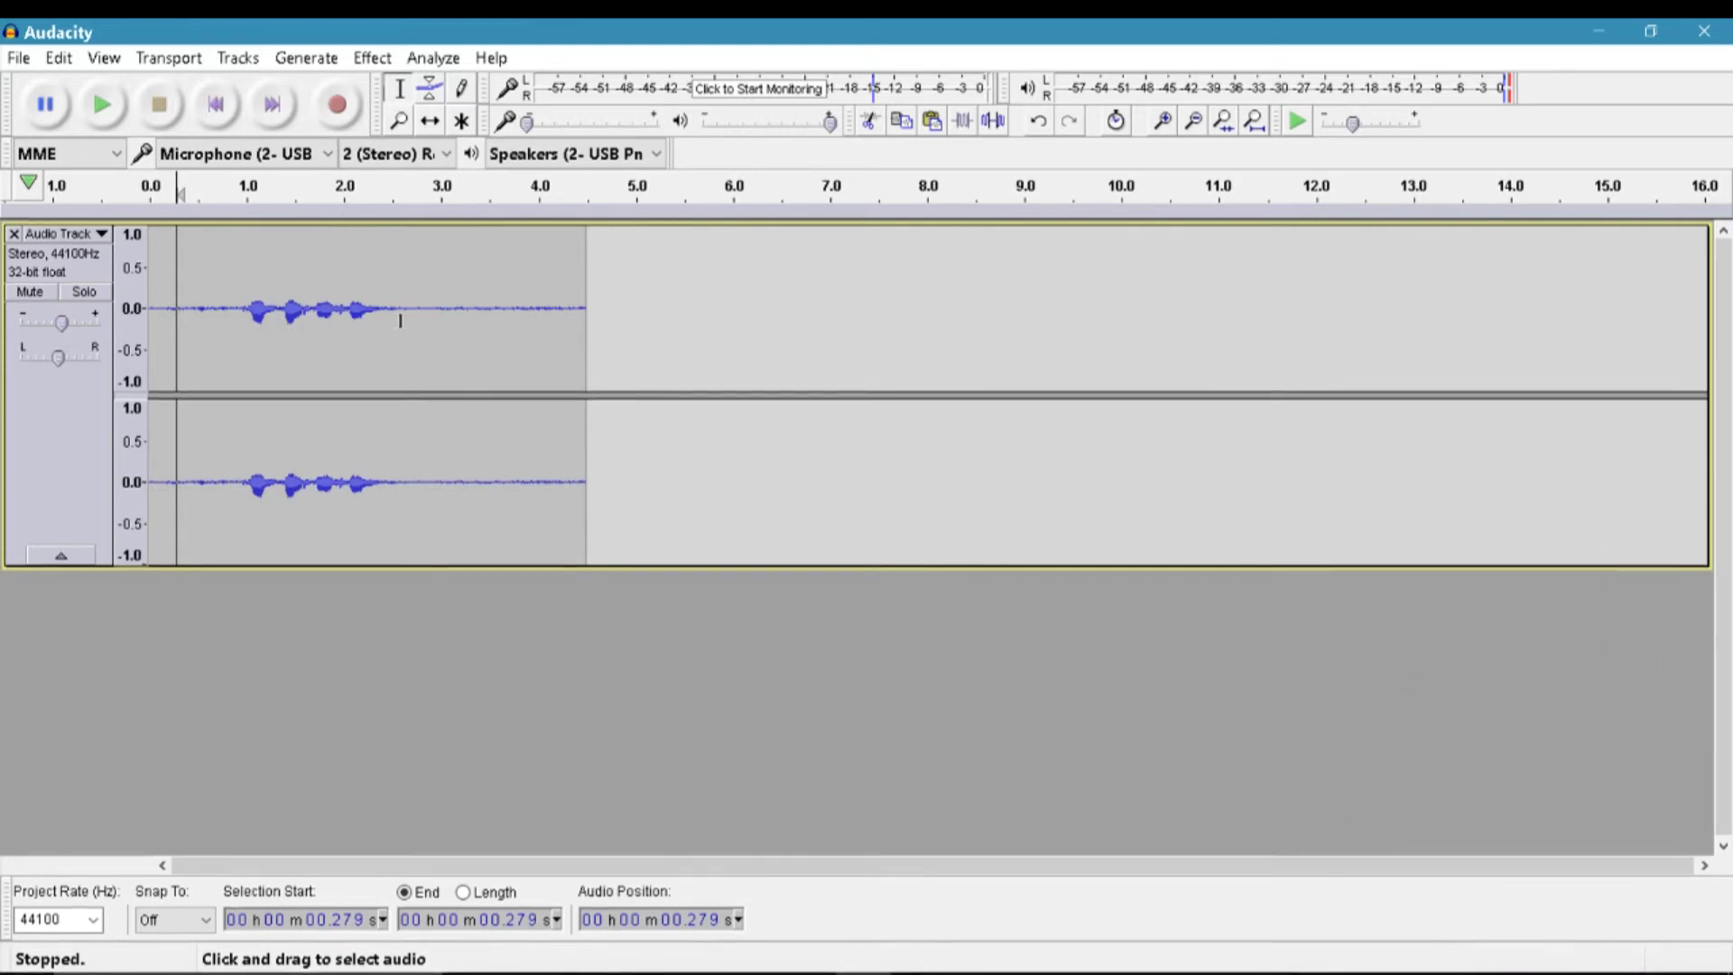
pyautogui.click(403, 277)
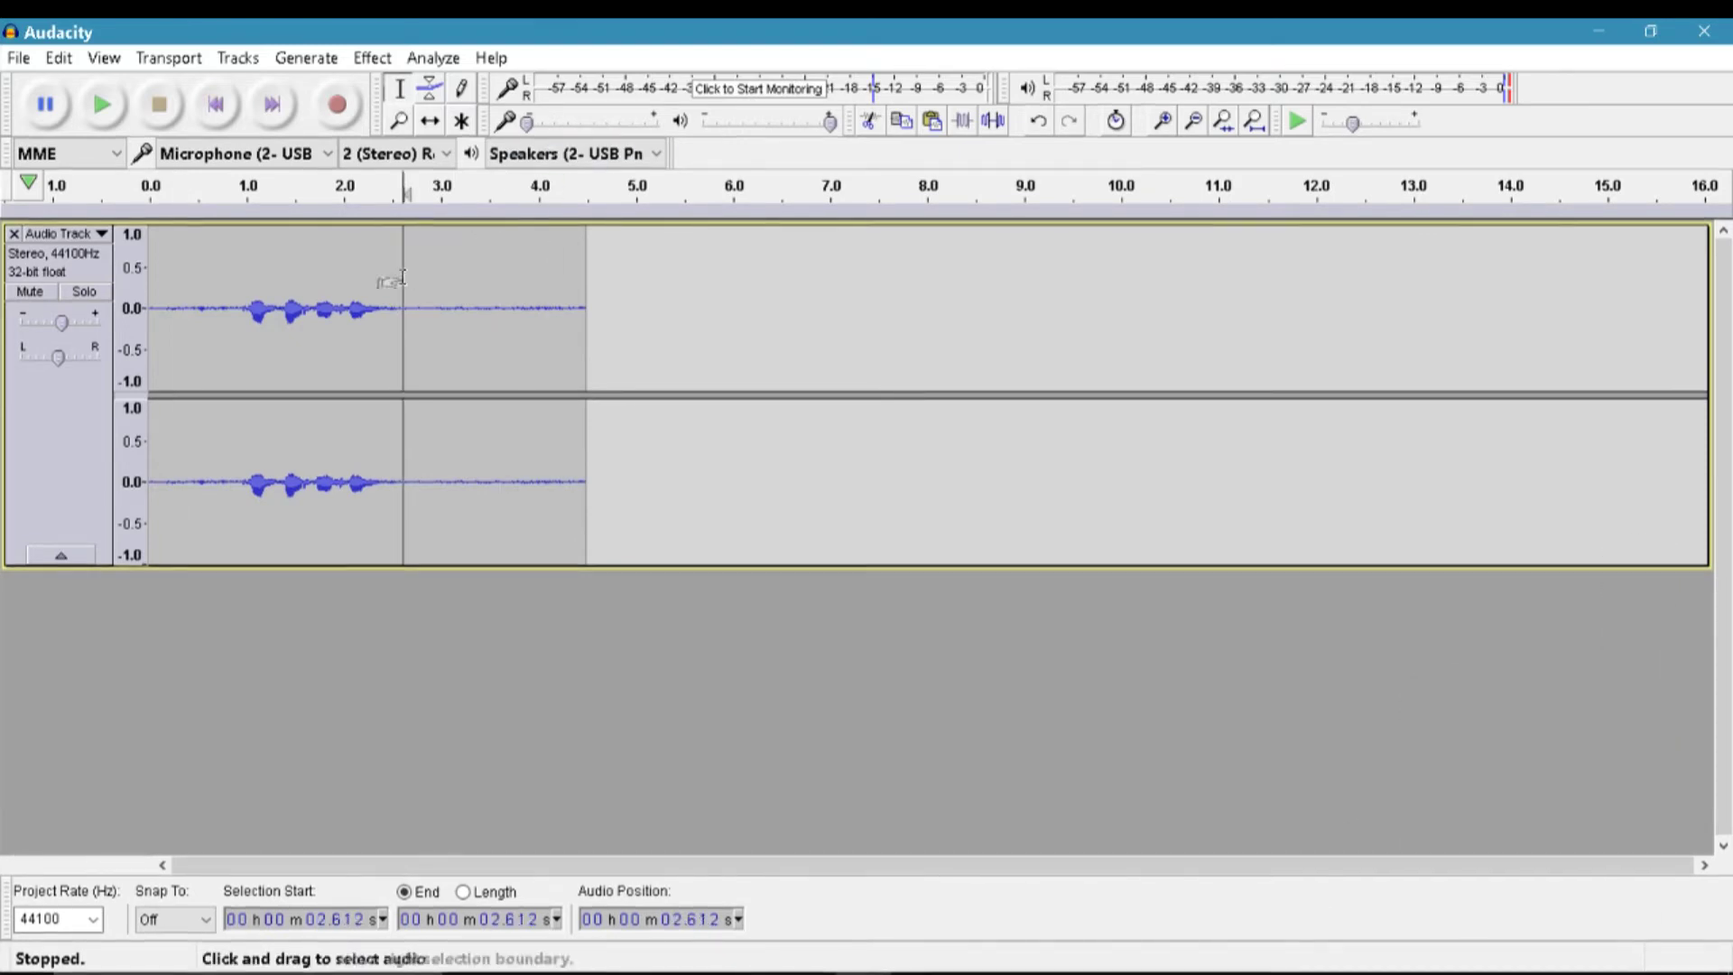
pyautogui.click(470, 277)
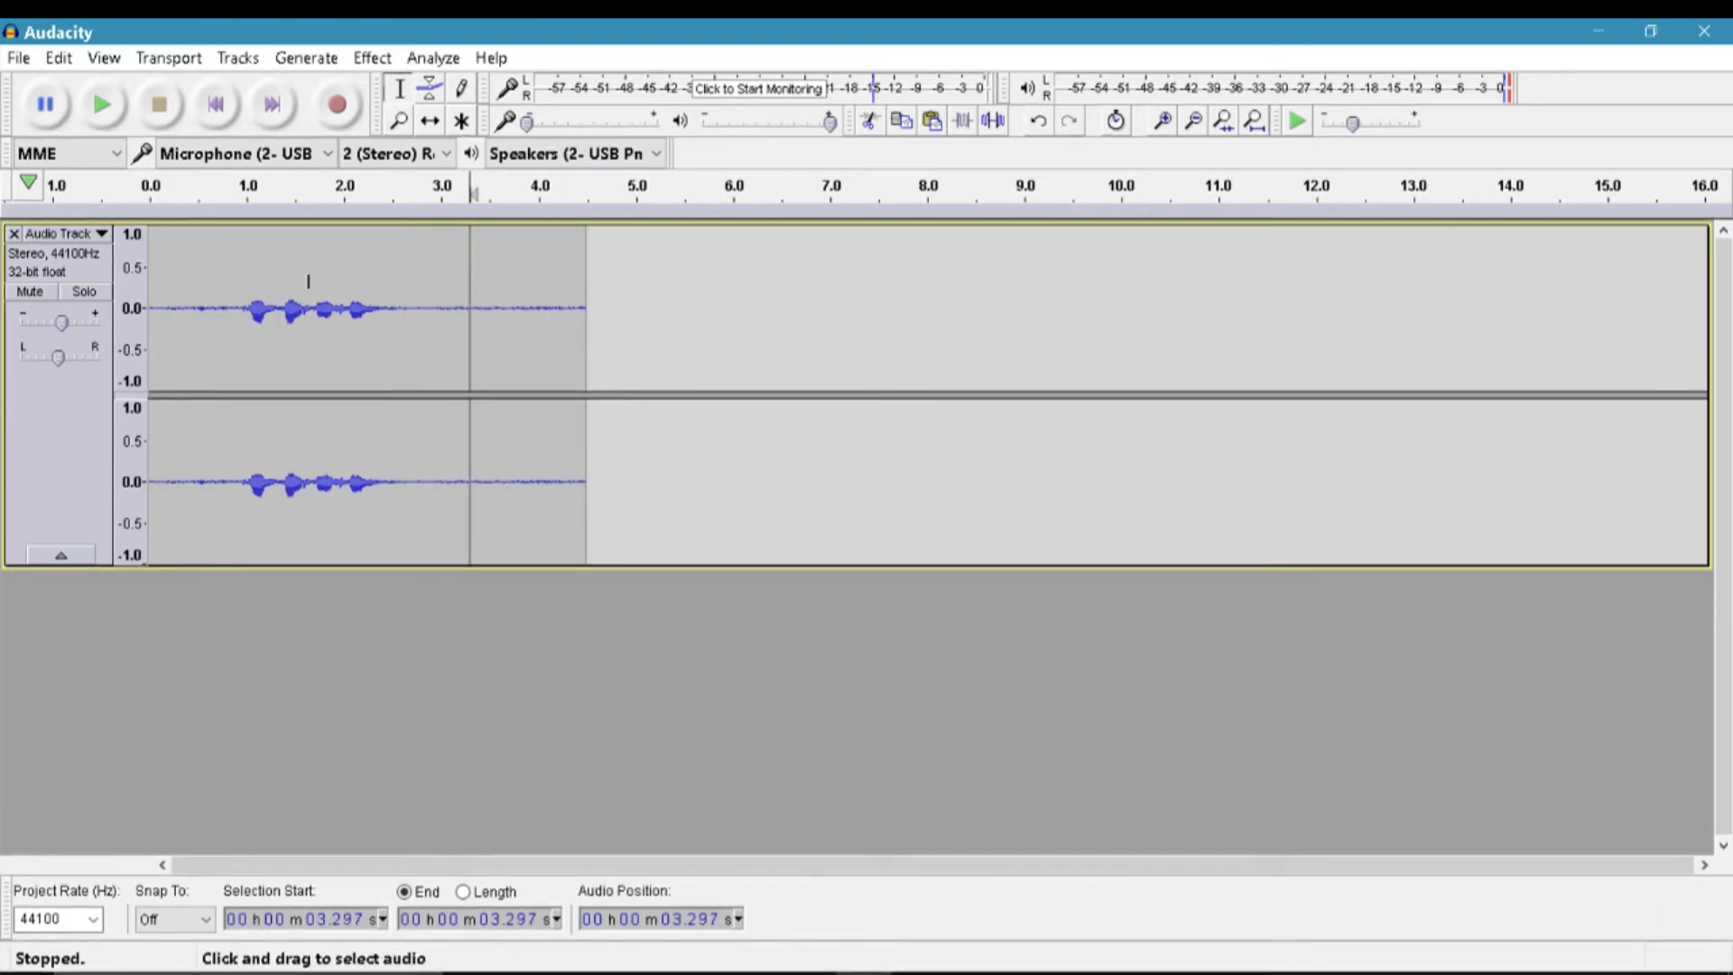
pyautogui.click(189, 281)
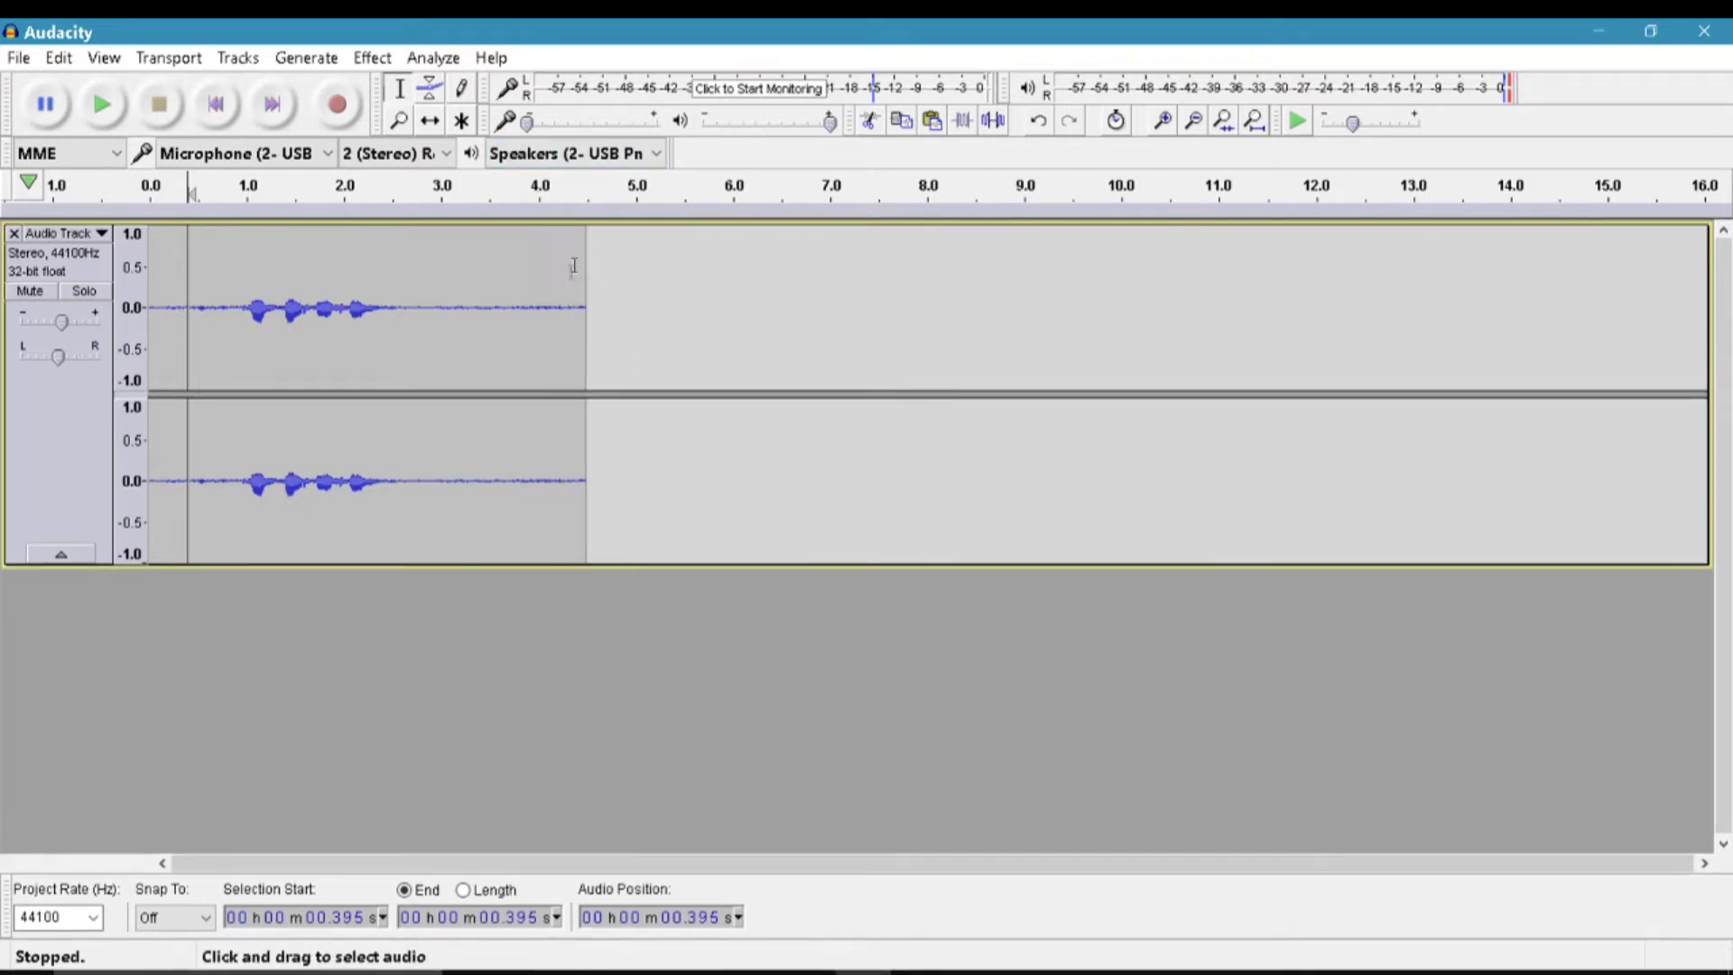
pyautogui.moveTo(622, 275); pyautogui.dragTo(414, 312)
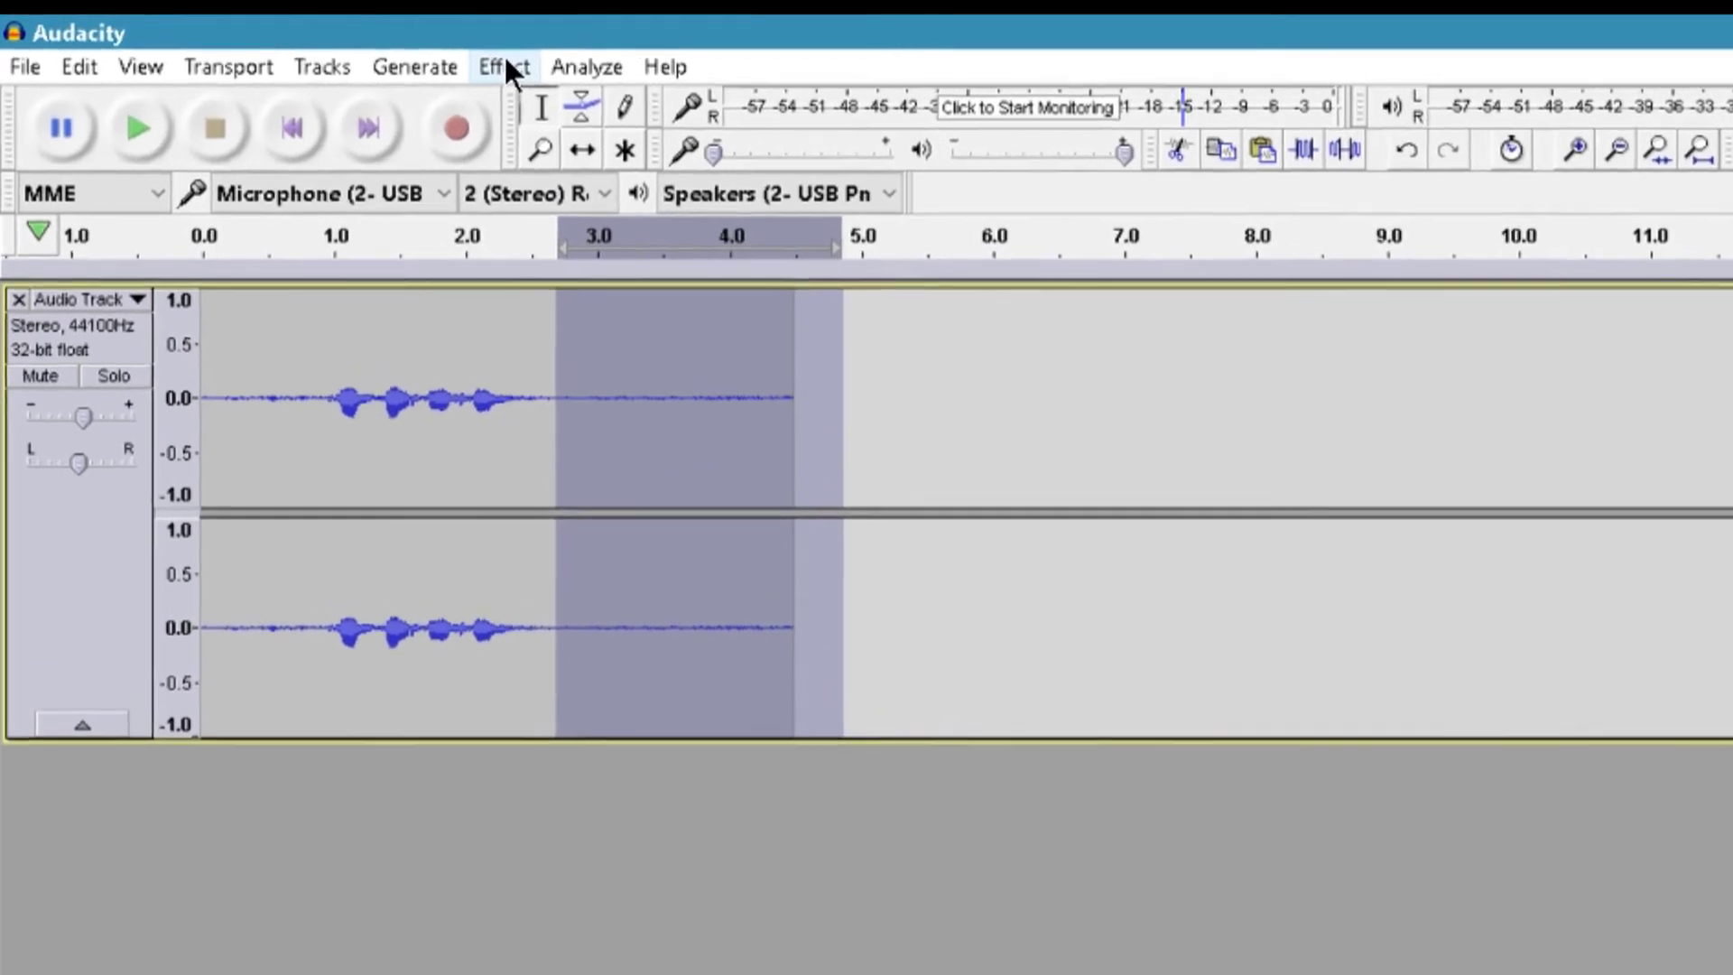
# Capture the selected silence as the Noise Reduction noise profile.
pyautogui.click(454, 62)
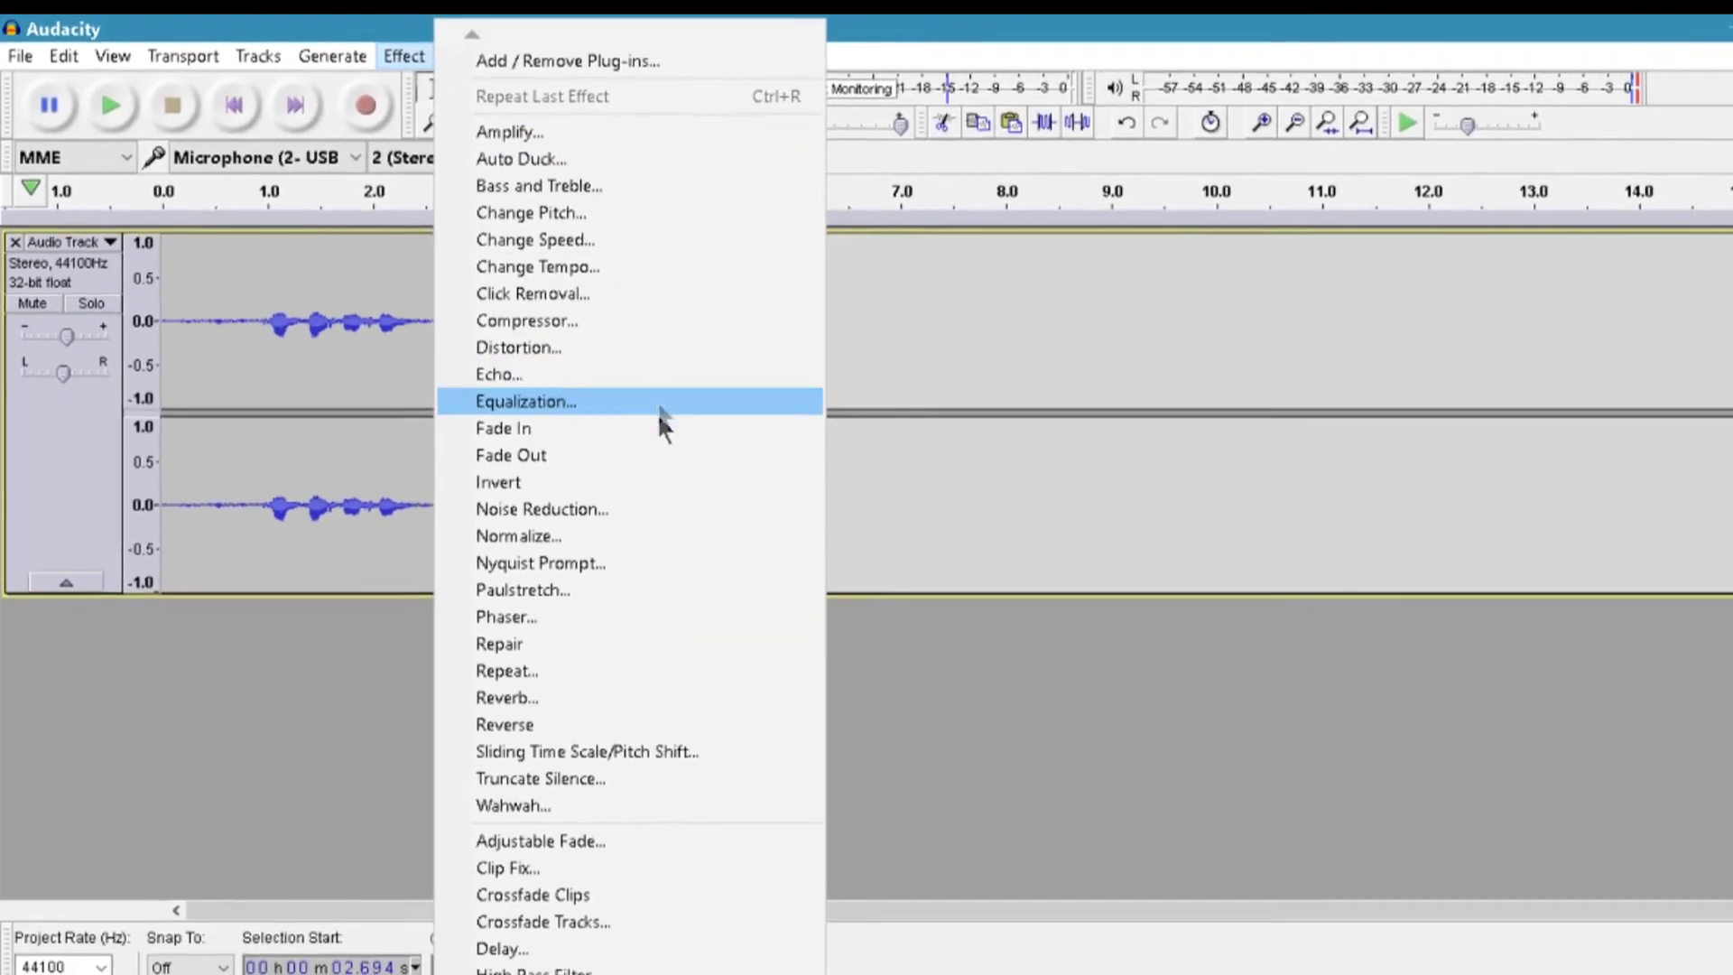
pyautogui.click(713, 603)
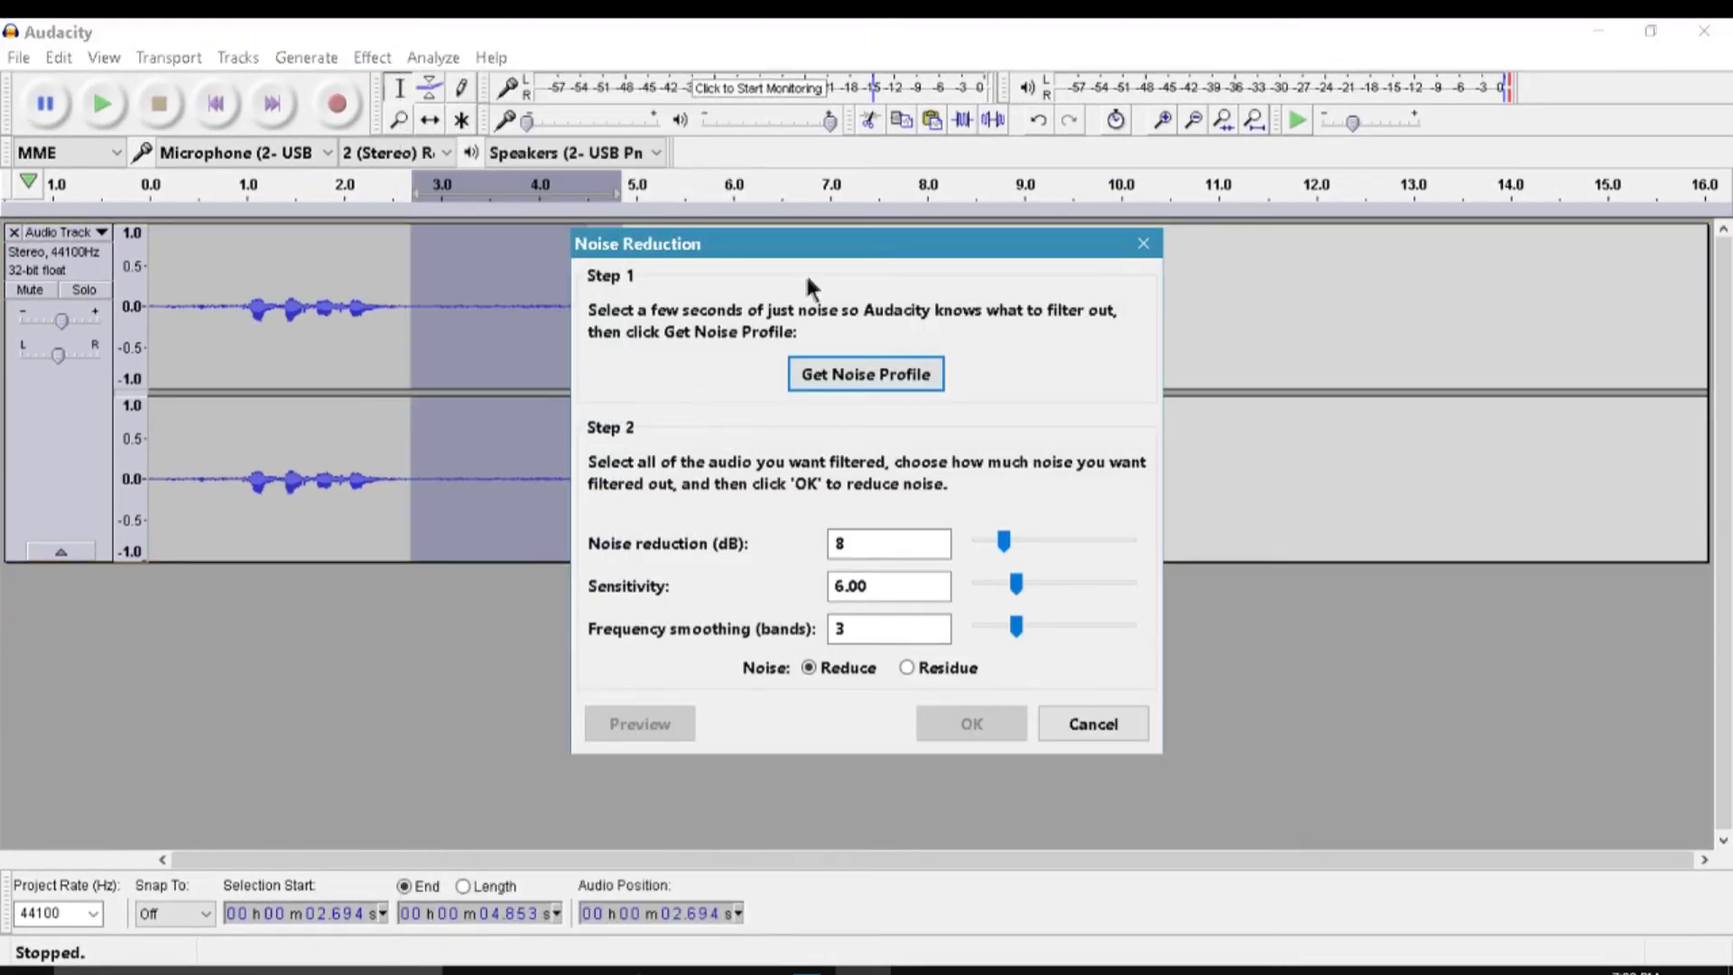
pyautogui.click(817, 374)
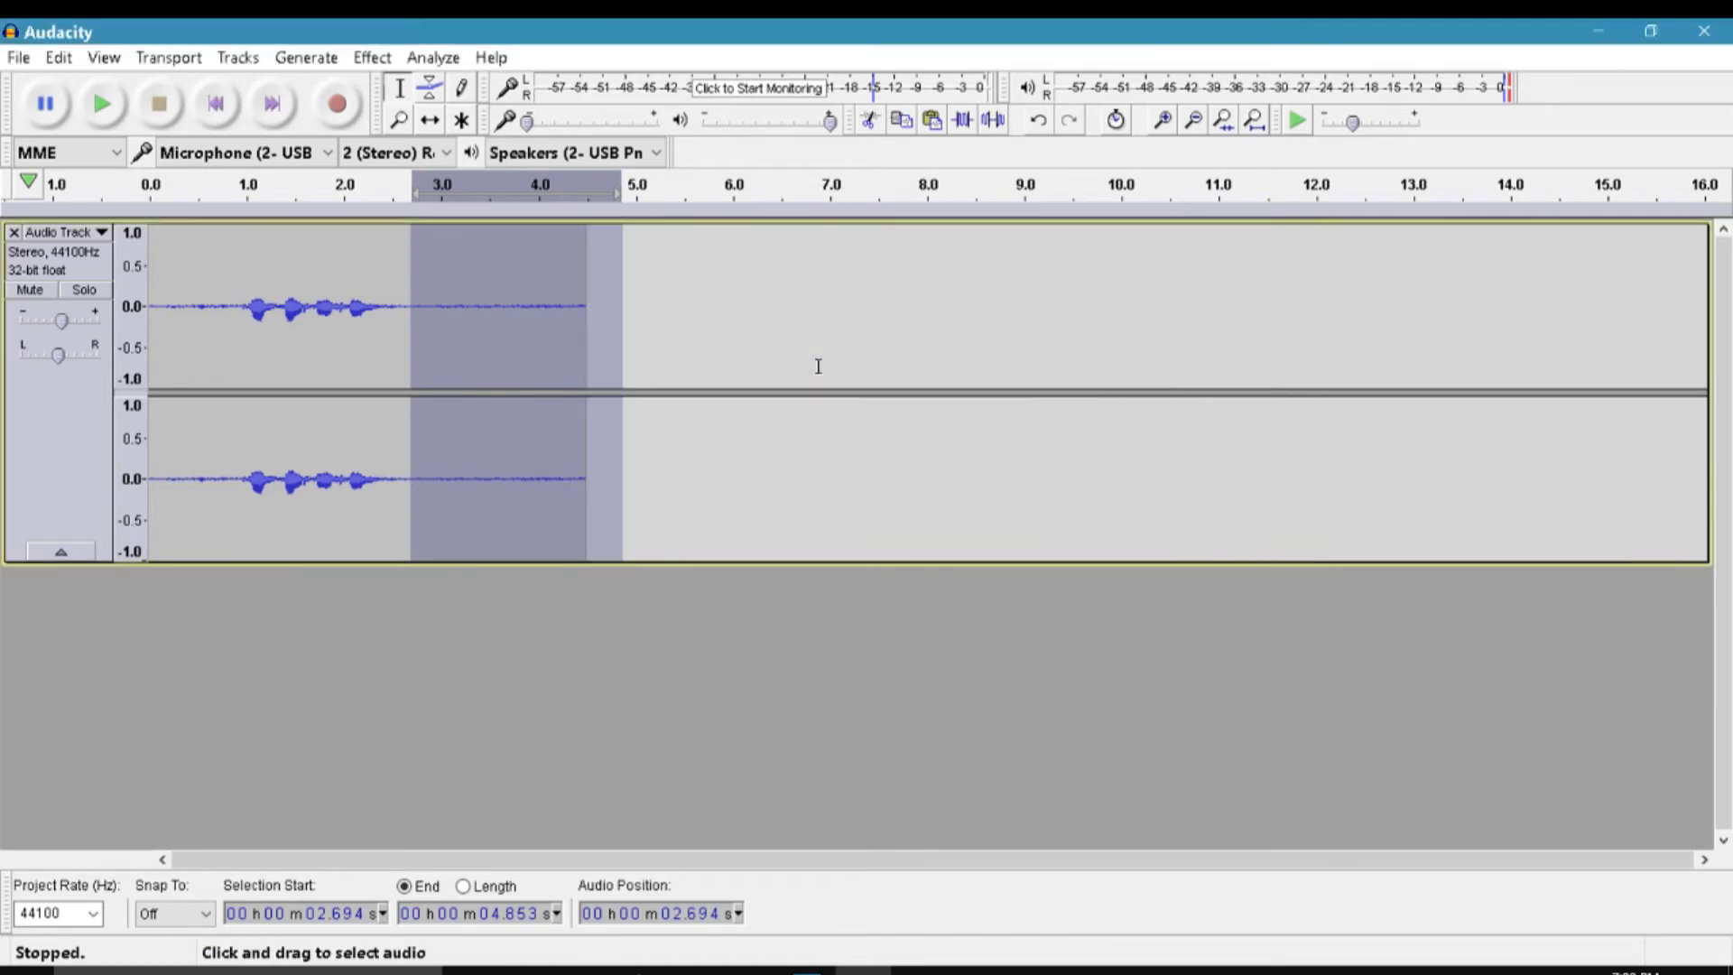
# Select the entire clip and reopen Noise Reduction at 8 dB, sensitivity 6.00, smoothing 3.
pyautogui.click(696, 318)
pyautogui.moveTo(631, 307); pyautogui.dragTo(469, 307)
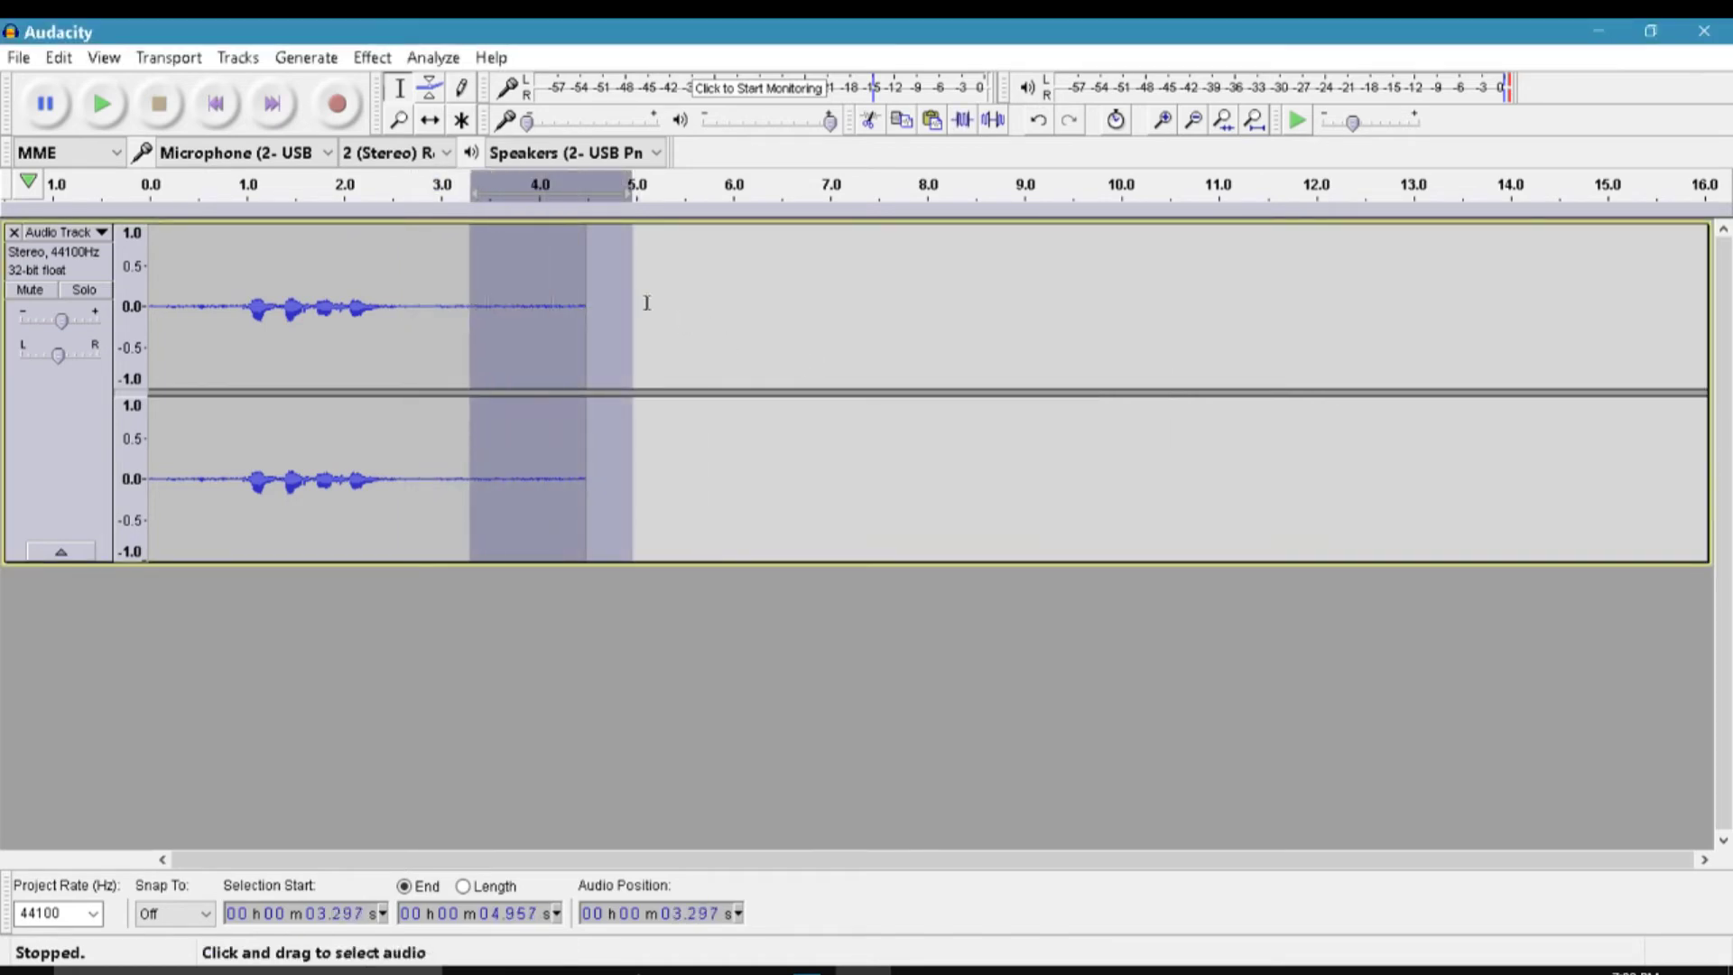
pyautogui.click(777, 307)
pyautogui.hotkey('ctrl', 'a')
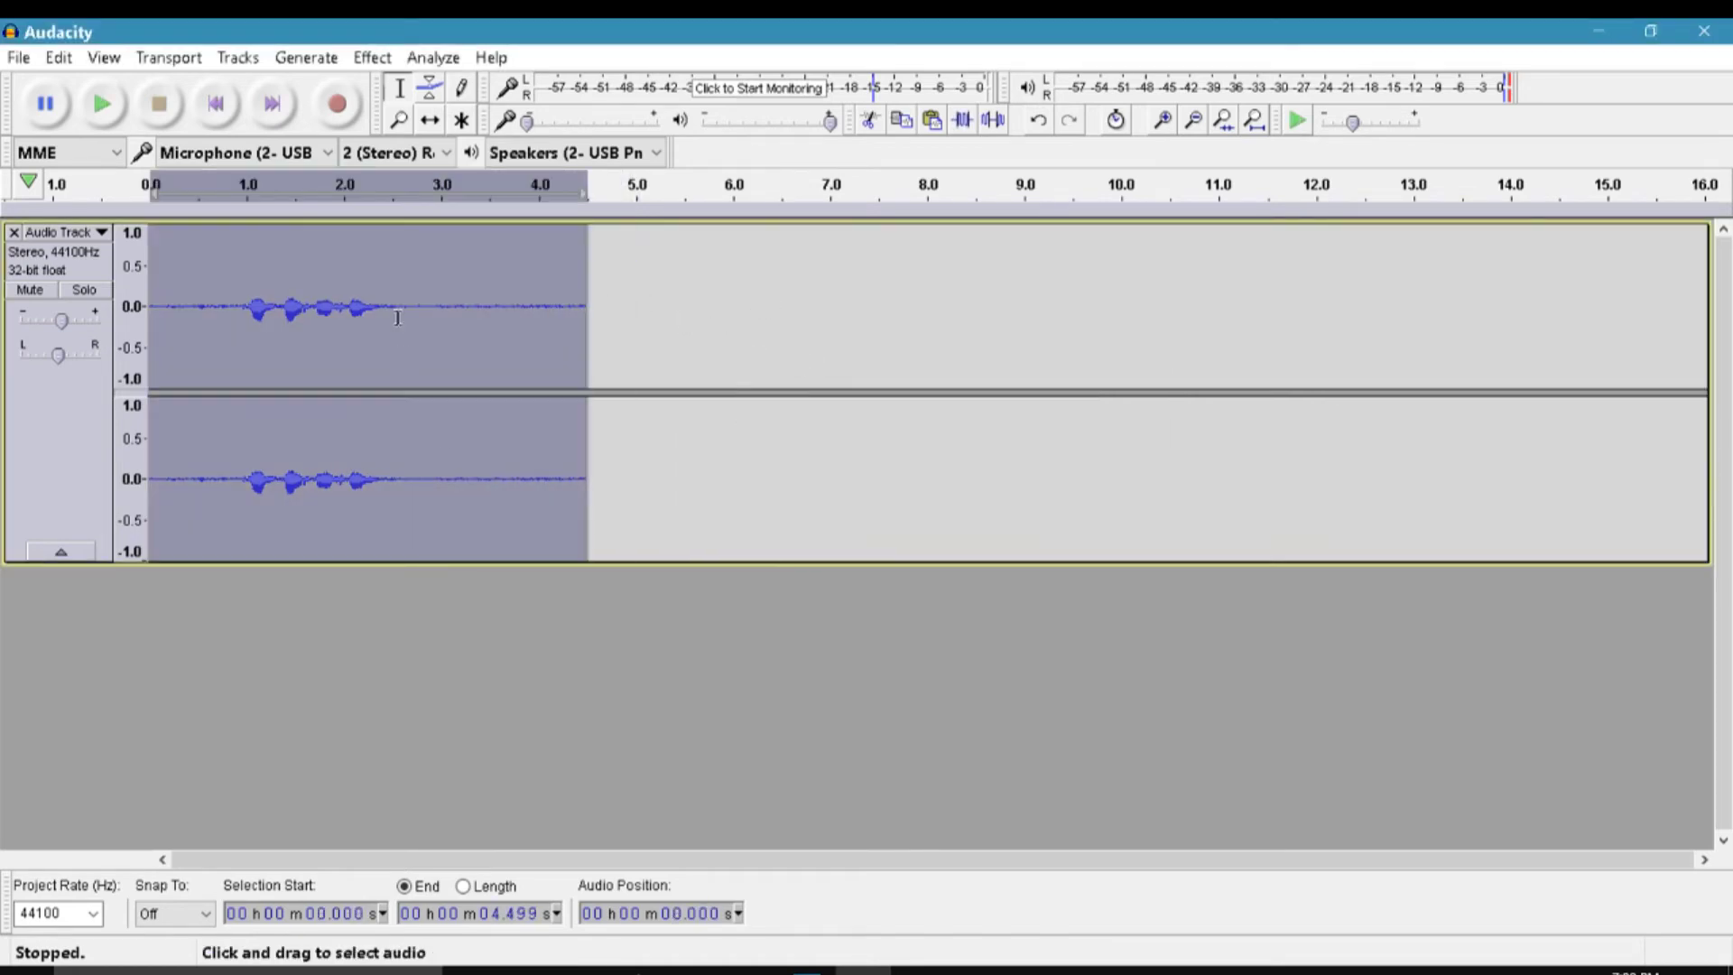
pyautogui.moveTo(640, 426); pyautogui.dragTo(110, 409)
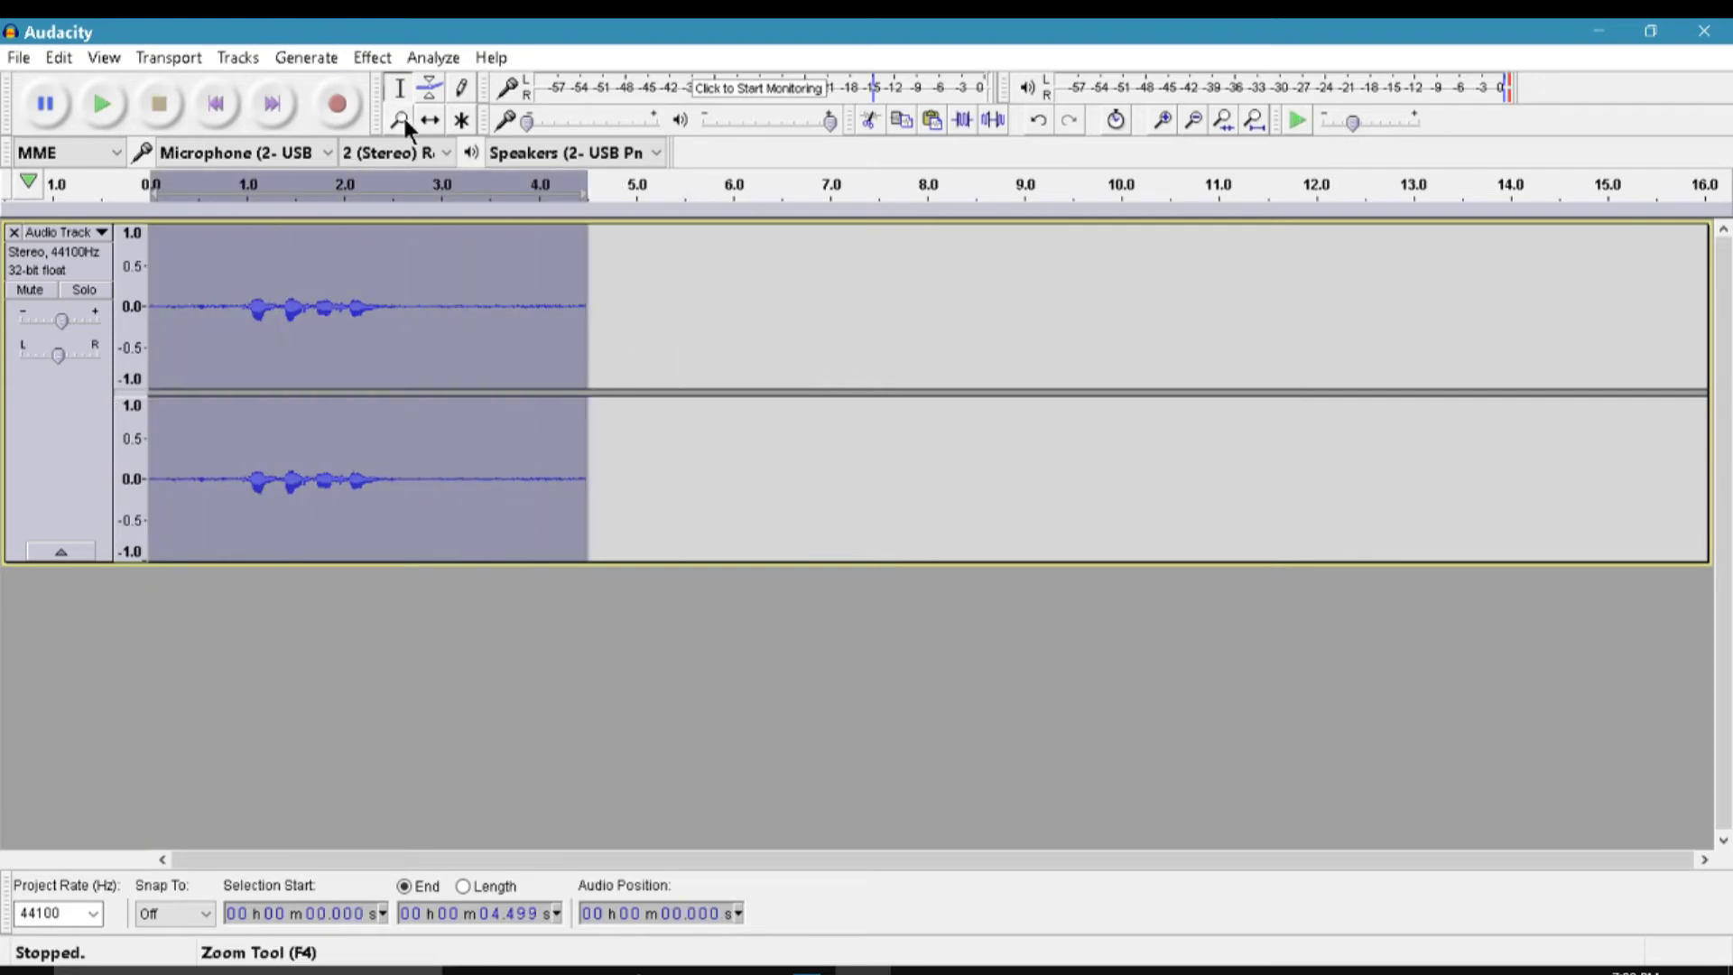
pyautogui.click(379, 58)
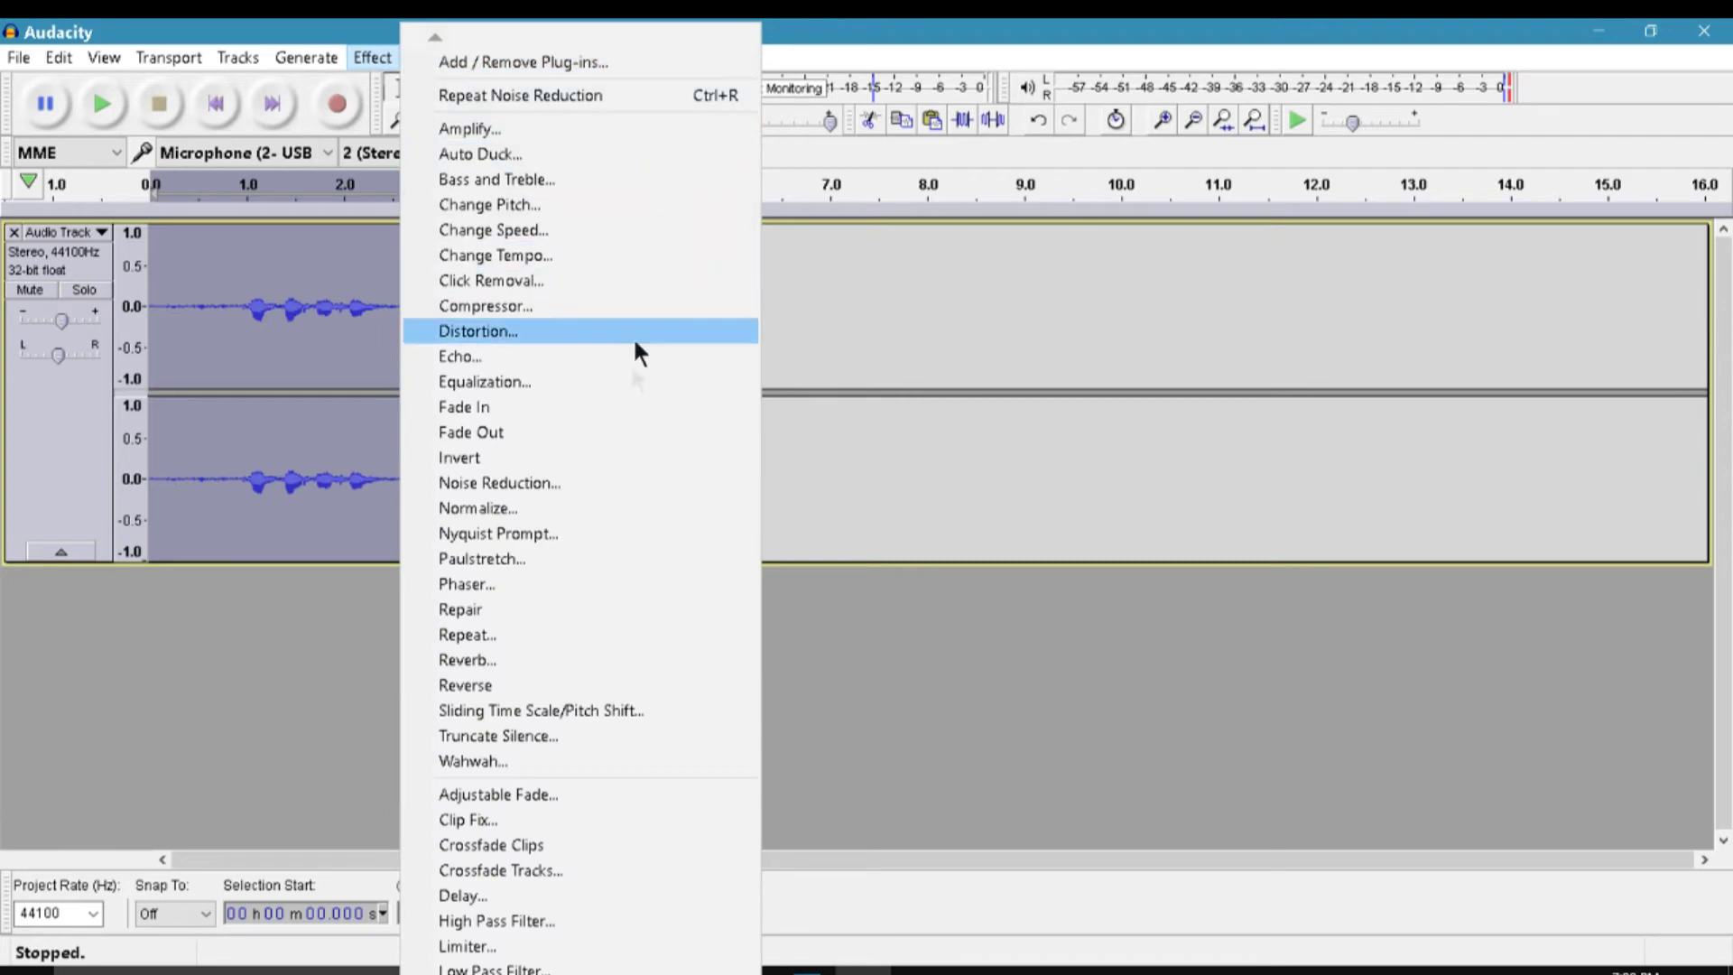
pyautogui.click(591, 484)
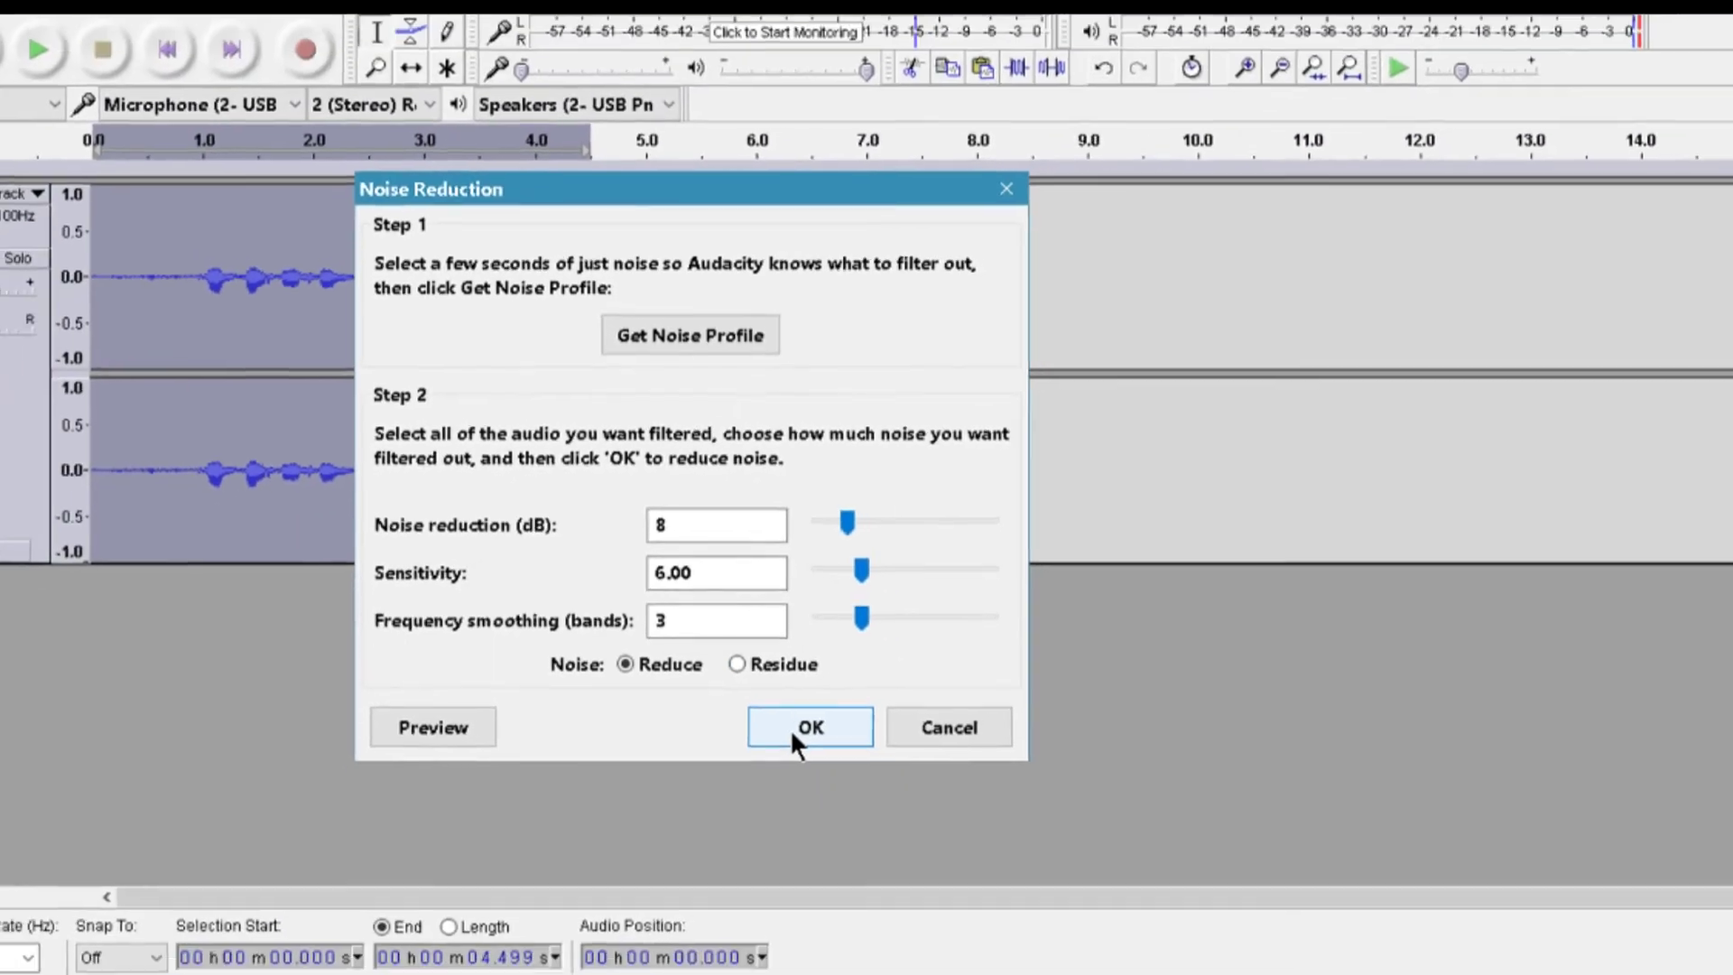
# Apply the noise reduction and place the play position at 2.752 s.
pyautogui.click(799, 728)
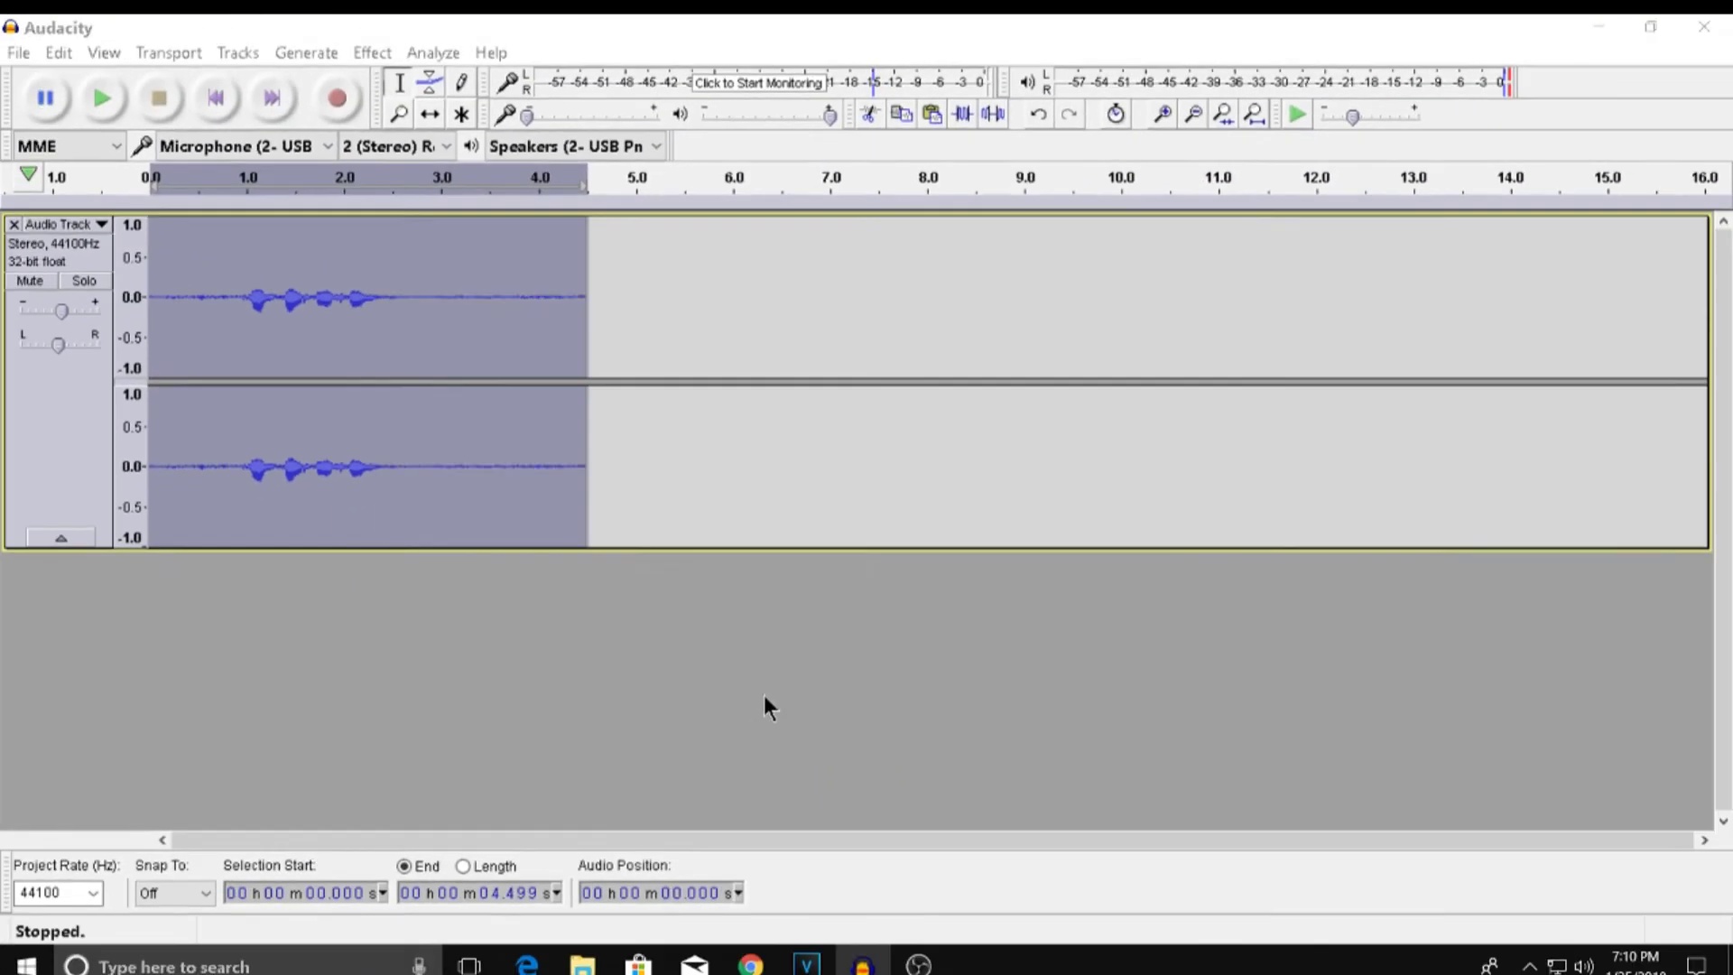
pyautogui.click(433, 295)
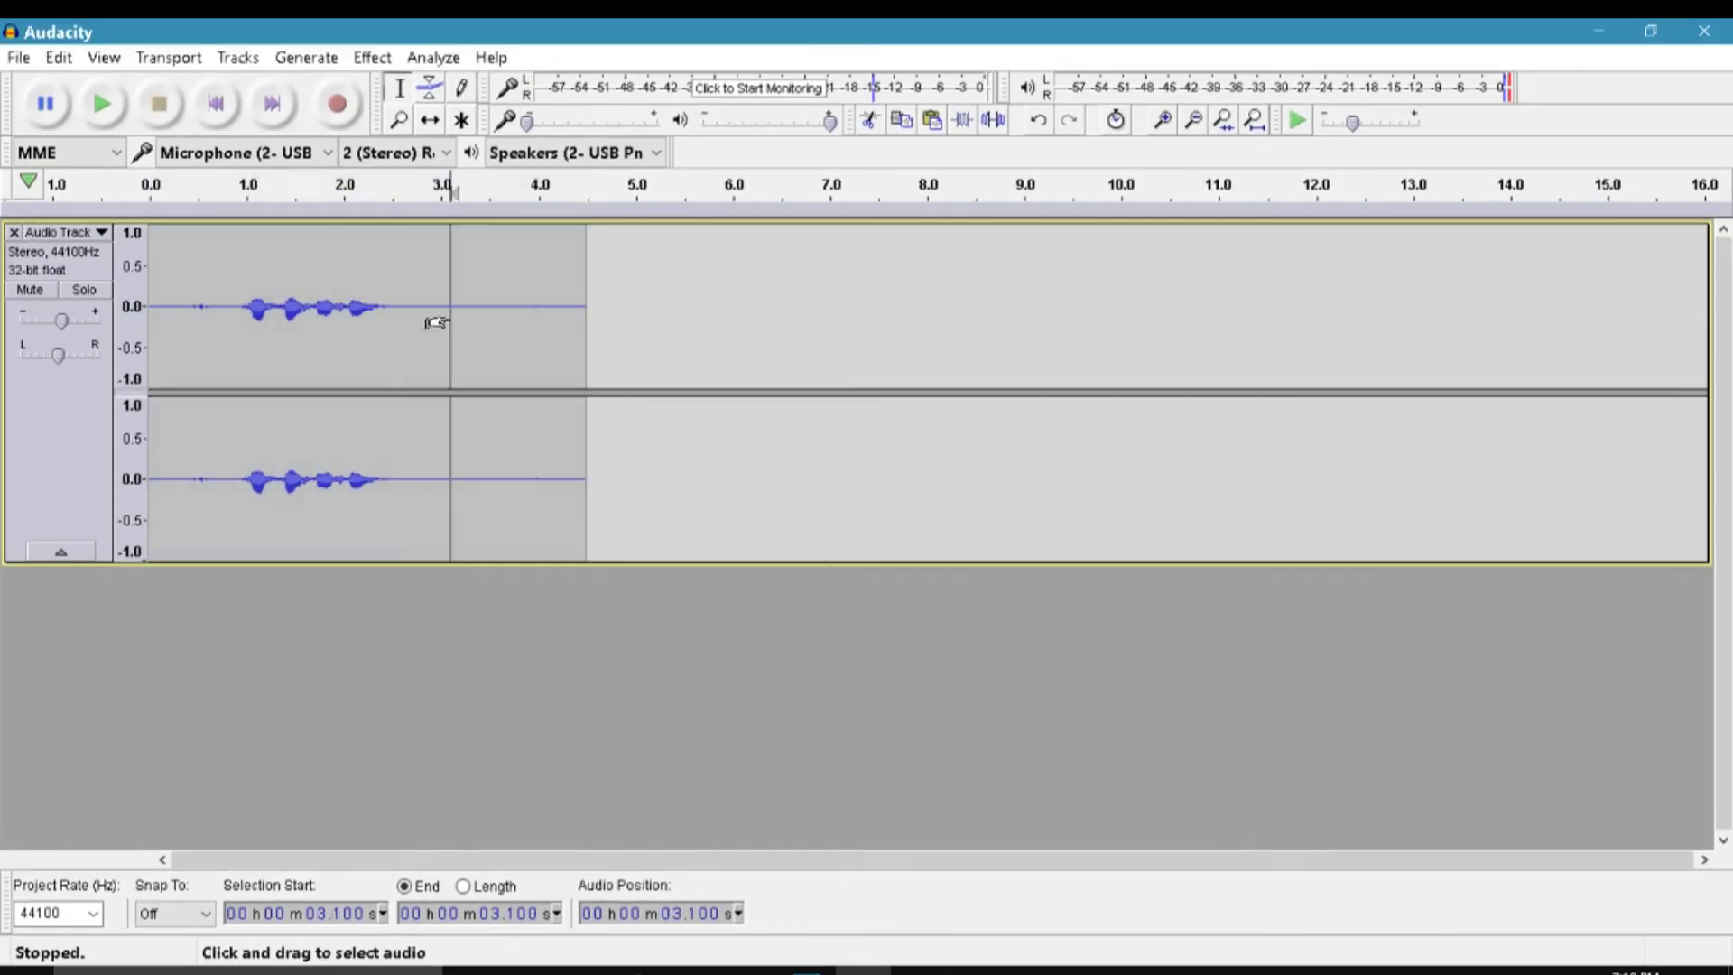
pyautogui.moveTo(436, 322); pyautogui.dragTo(538, 307)
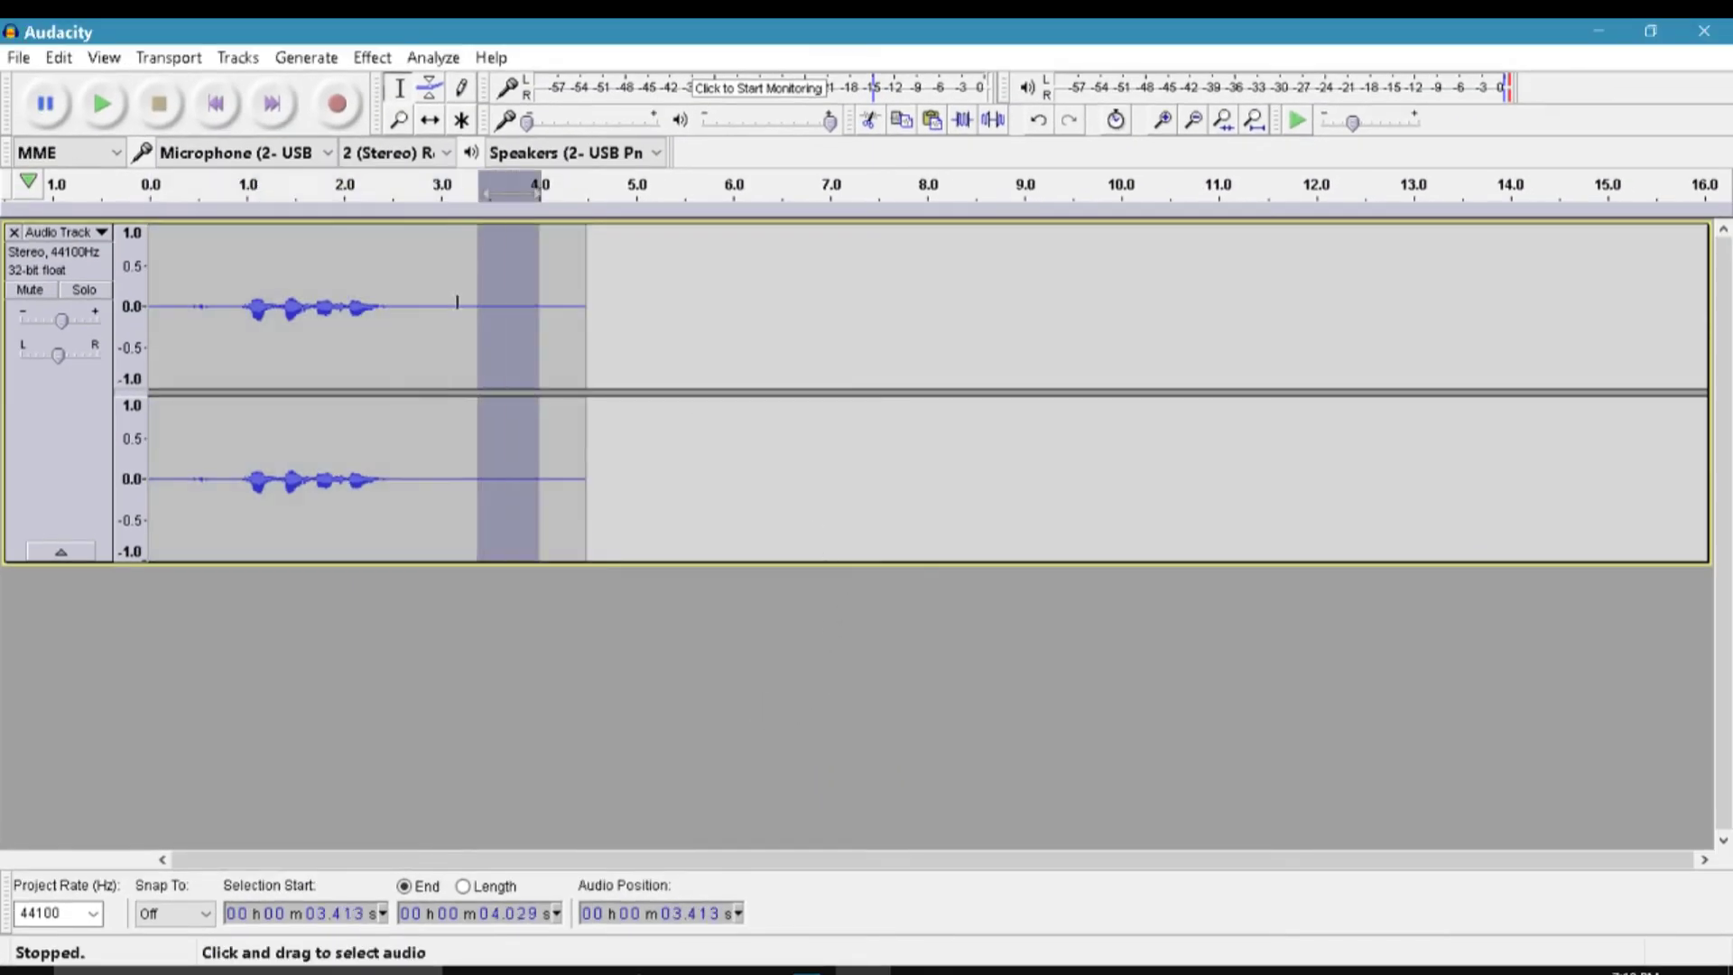
pyautogui.click(391, 302)
pyautogui.click(199, 279)
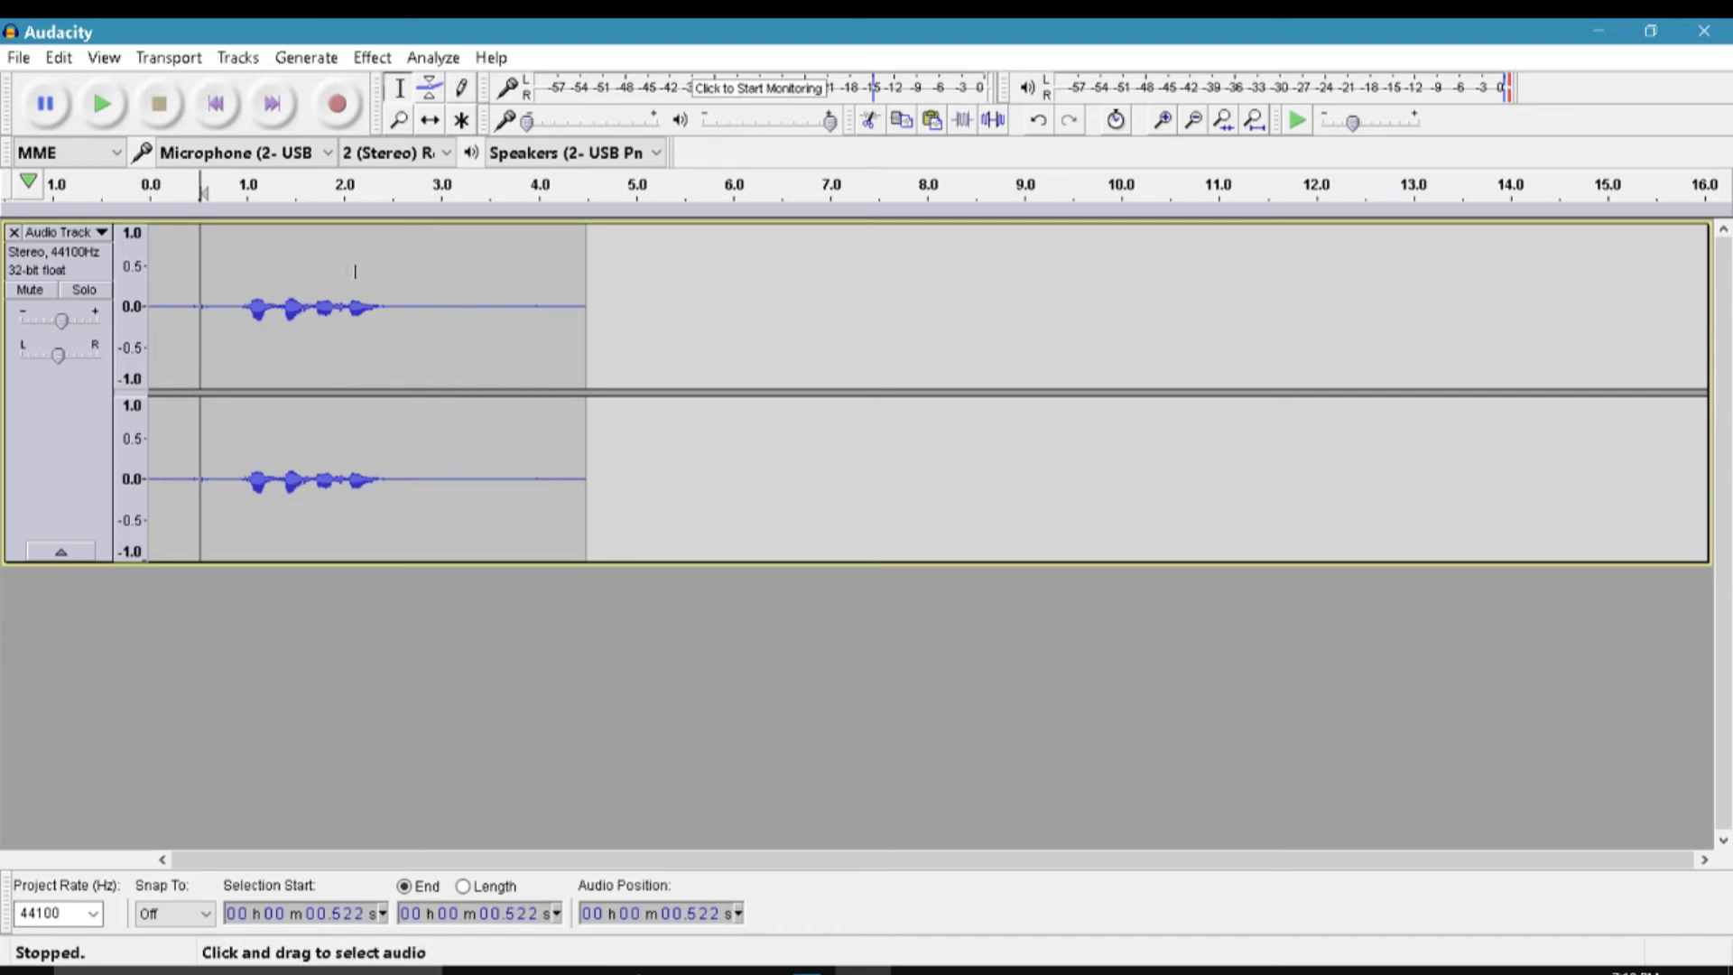
pyautogui.moveTo(310, 271); pyautogui.dragTo(526, 262)
pyautogui.click(464, 276)
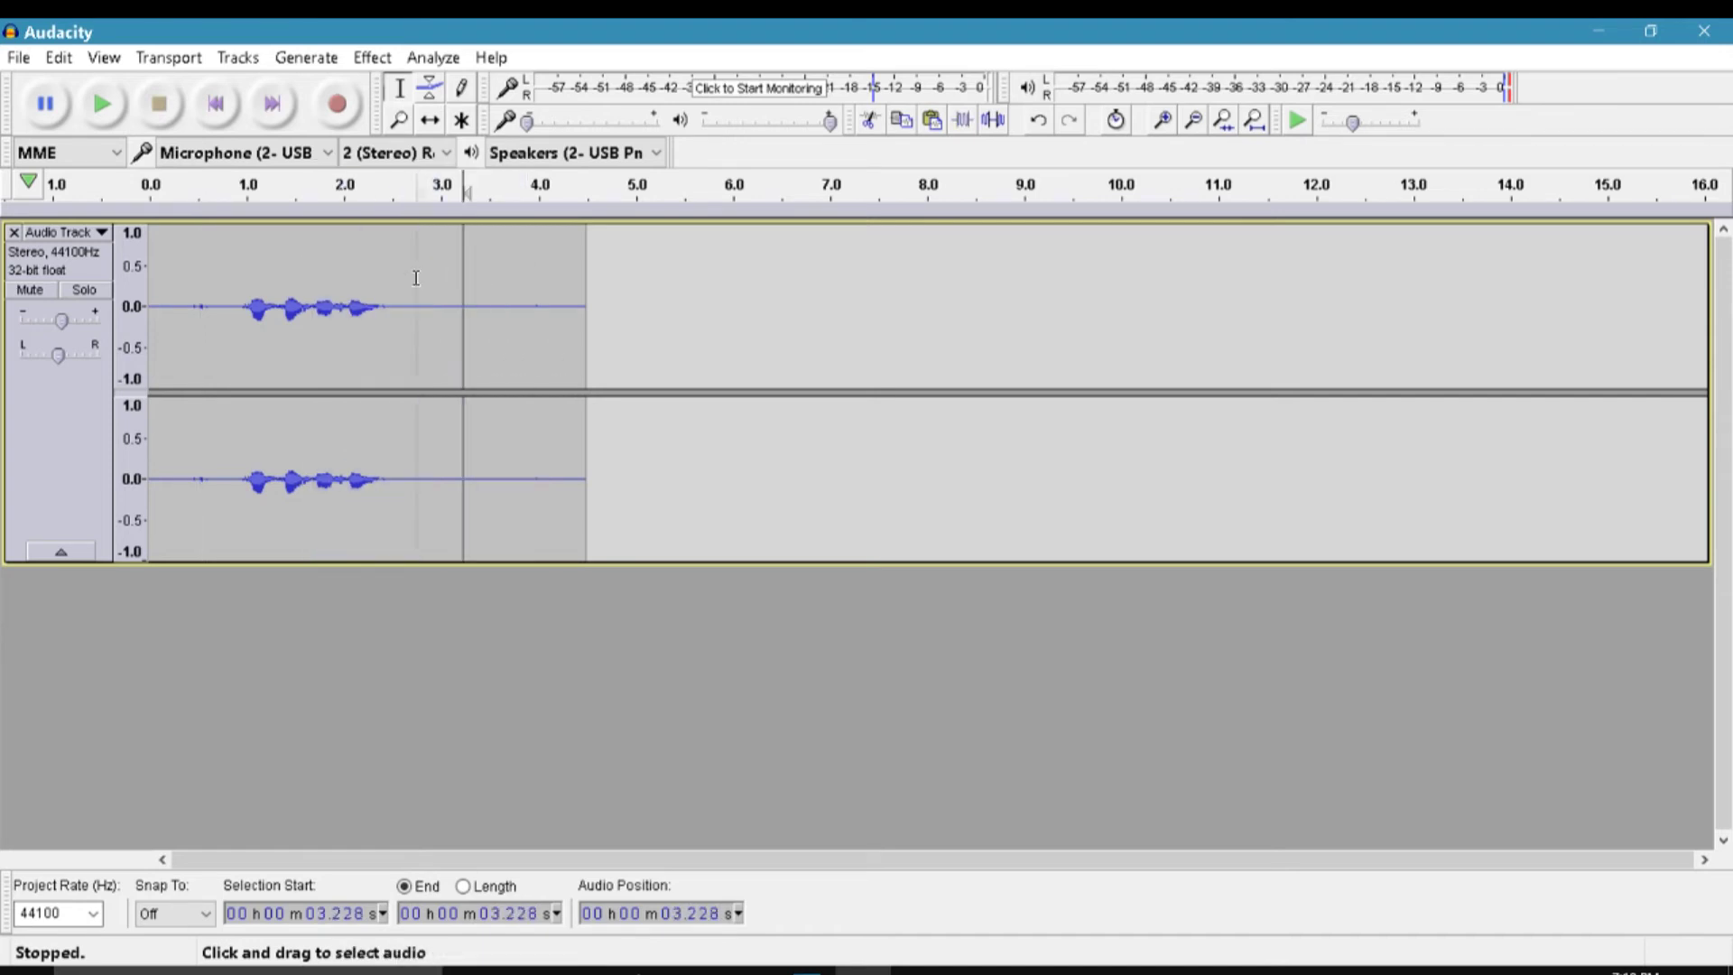
pyautogui.click(416, 278)
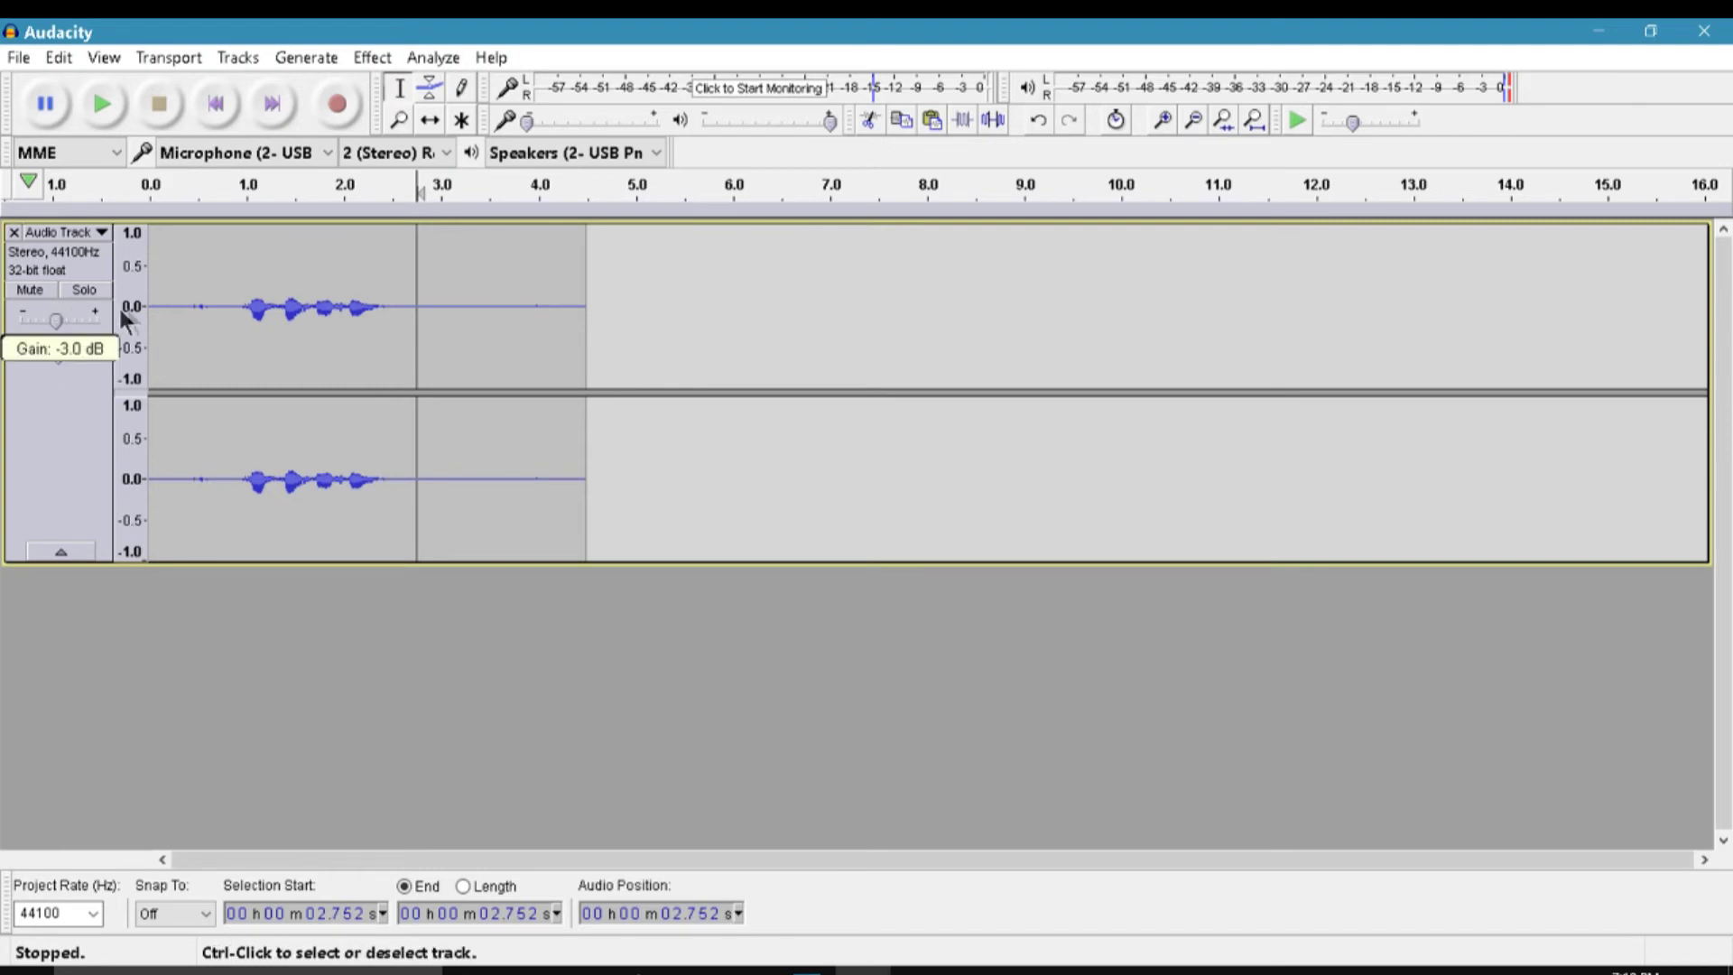
# Raise the gain to +12 dB, briefly play from 2.752 s, then lower the gain again.
pyautogui.moveTo(62, 321); pyautogui.dragTo(102, 325)
pyautogui.press('space')
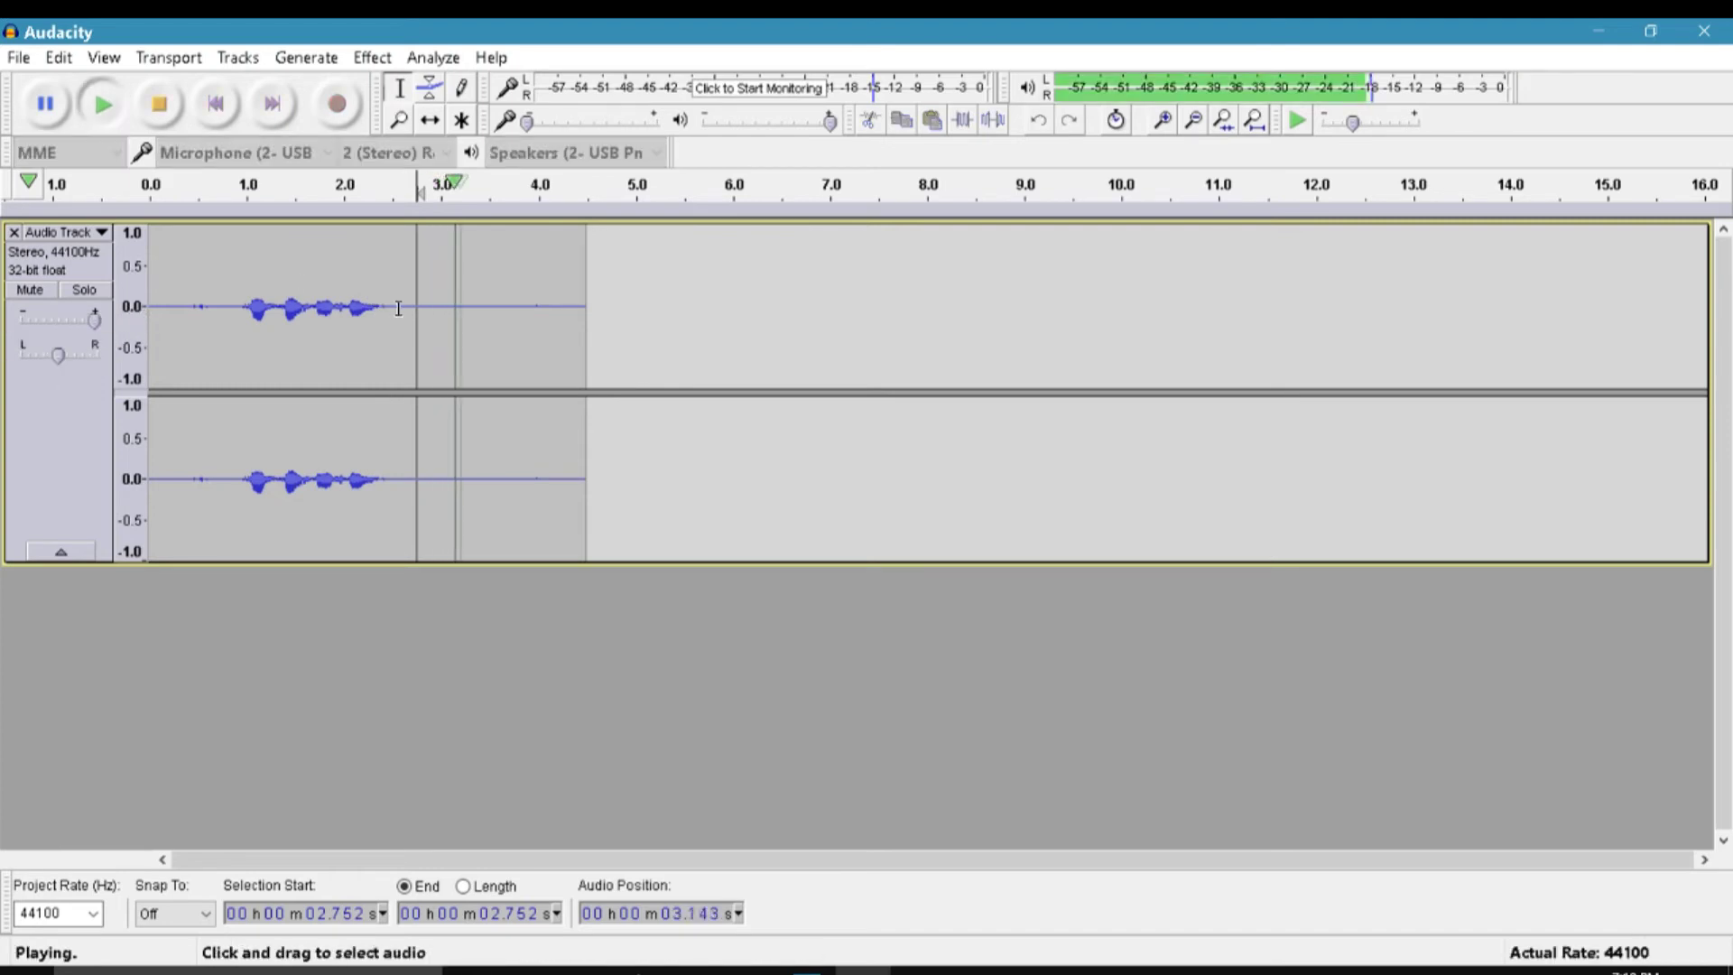
pyautogui.press('space')
pyautogui.moveTo(89, 314)
pyautogui.mouseDown()
pyautogui.moveTo(54, 307)
pyautogui.moveTo(67, 320)
pyautogui.mouseUp()
# Play the cleaned voice from 0.488 s, then select the quiet tail 2.928–4.499 s.
pyautogui.click(197, 287)
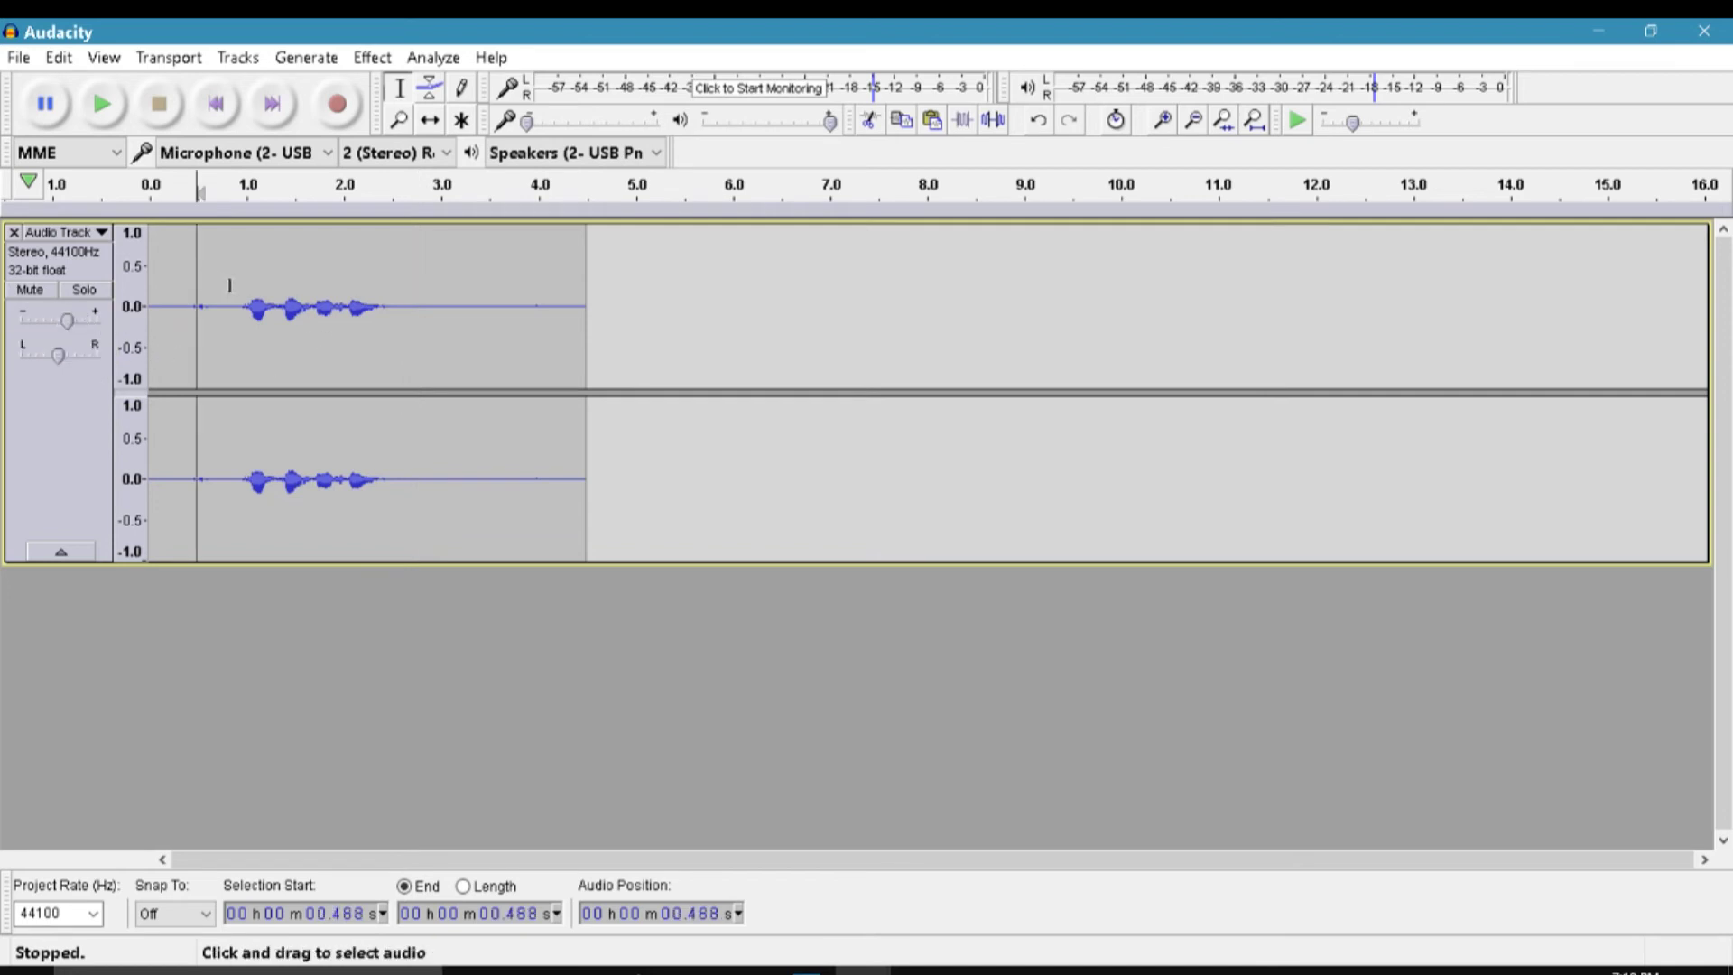
pyautogui.press('space')
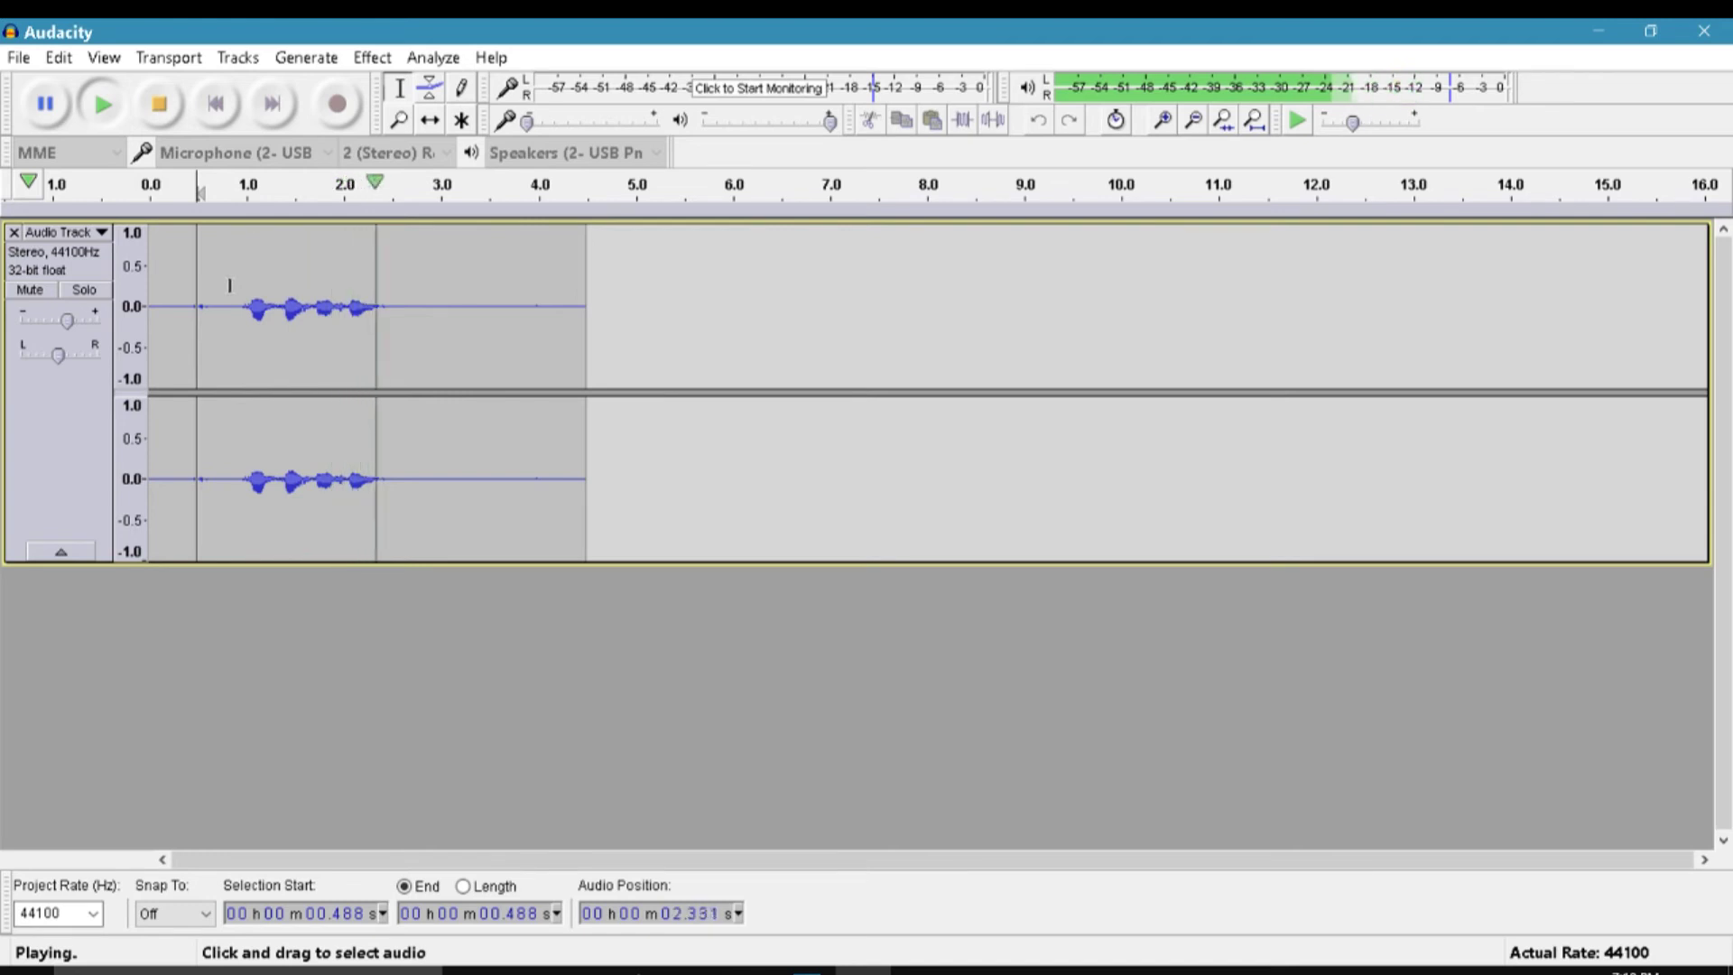
pyautogui.press('space')
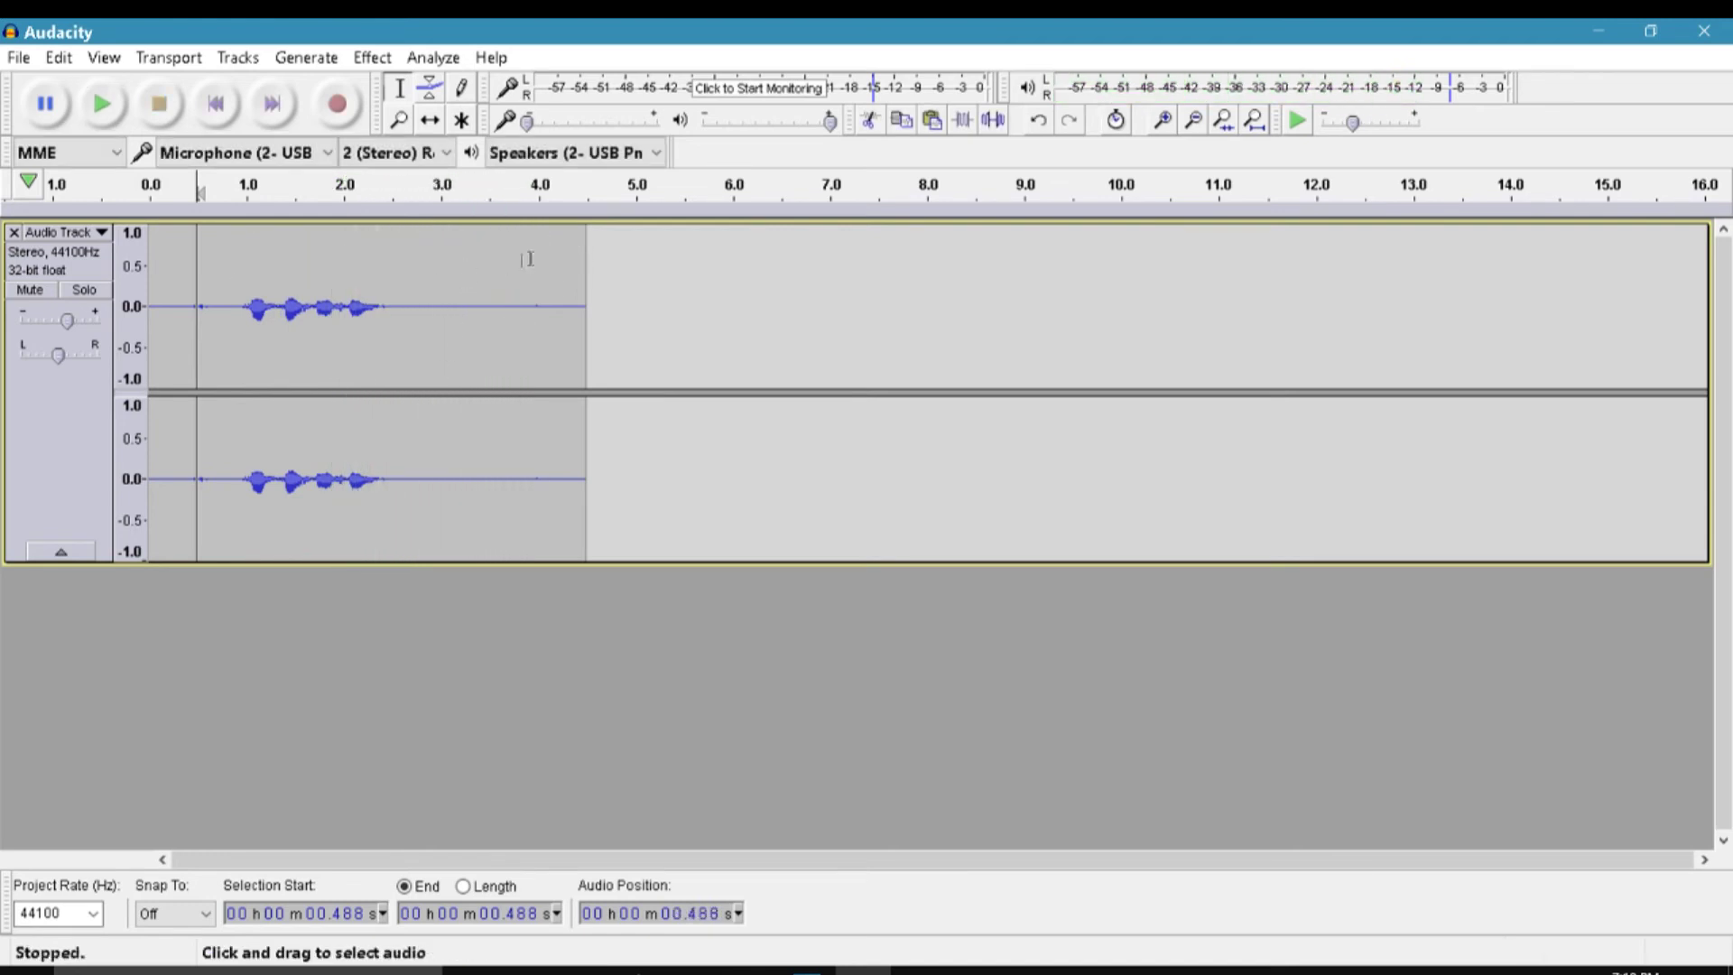
pyautogui.moveTo(435, 280); pyautogui.dragTo(587, 282)
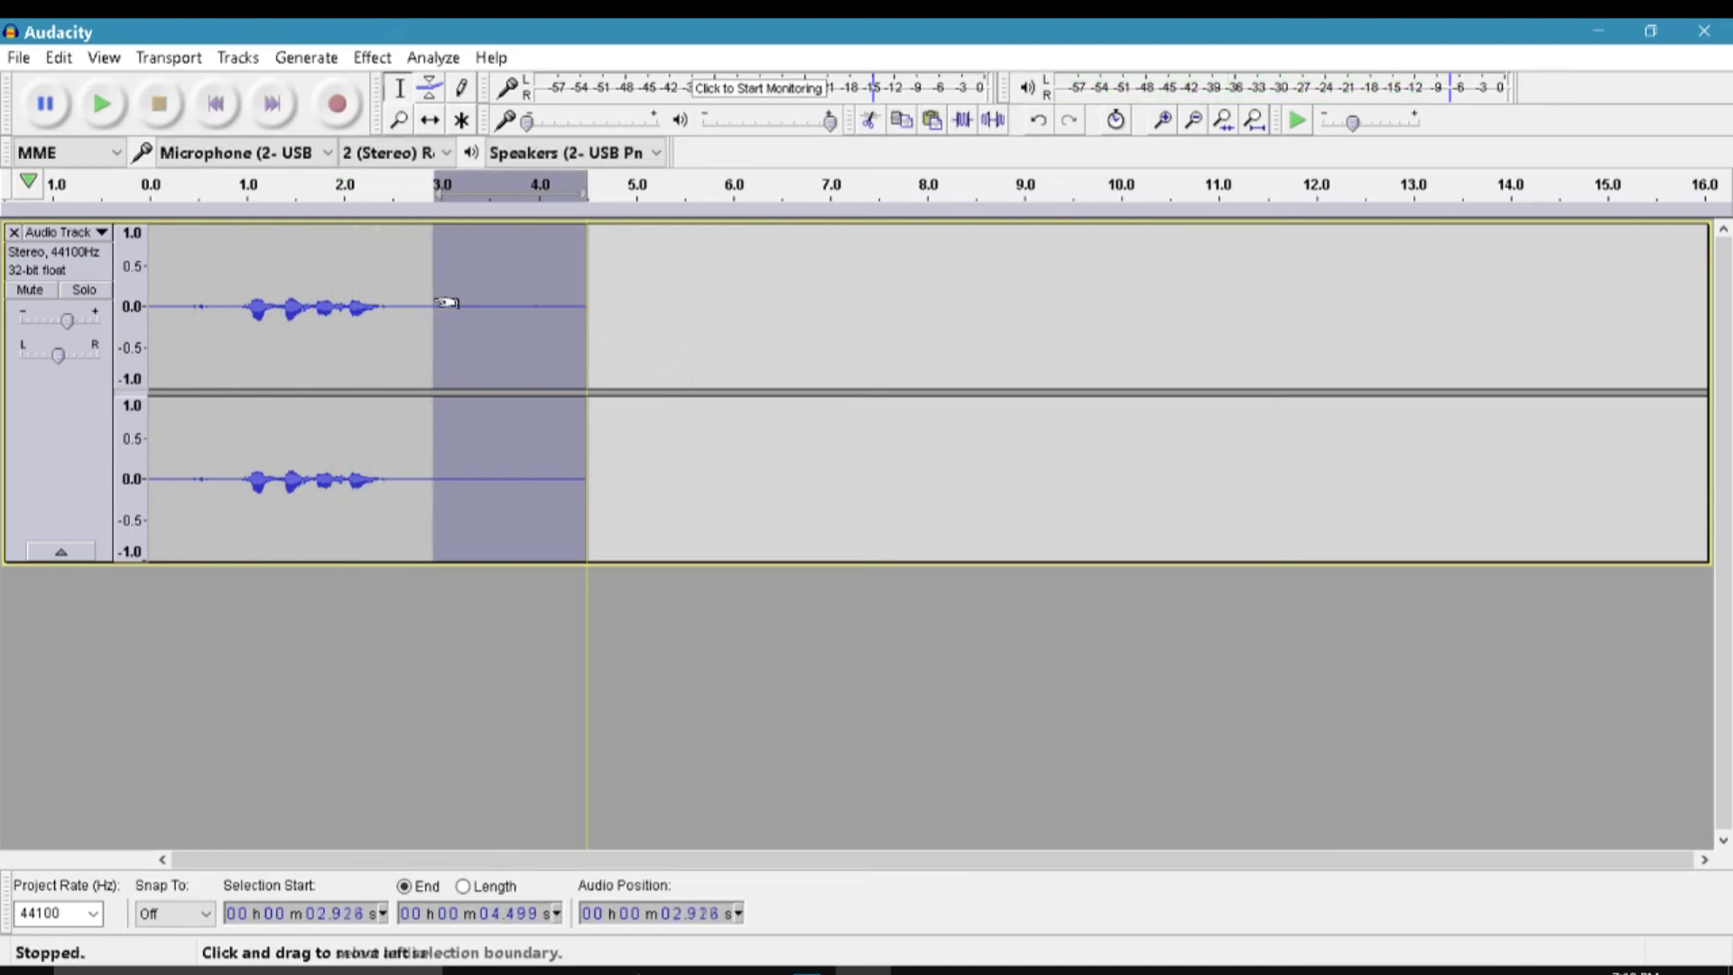
pyautogui.click(442, 281)
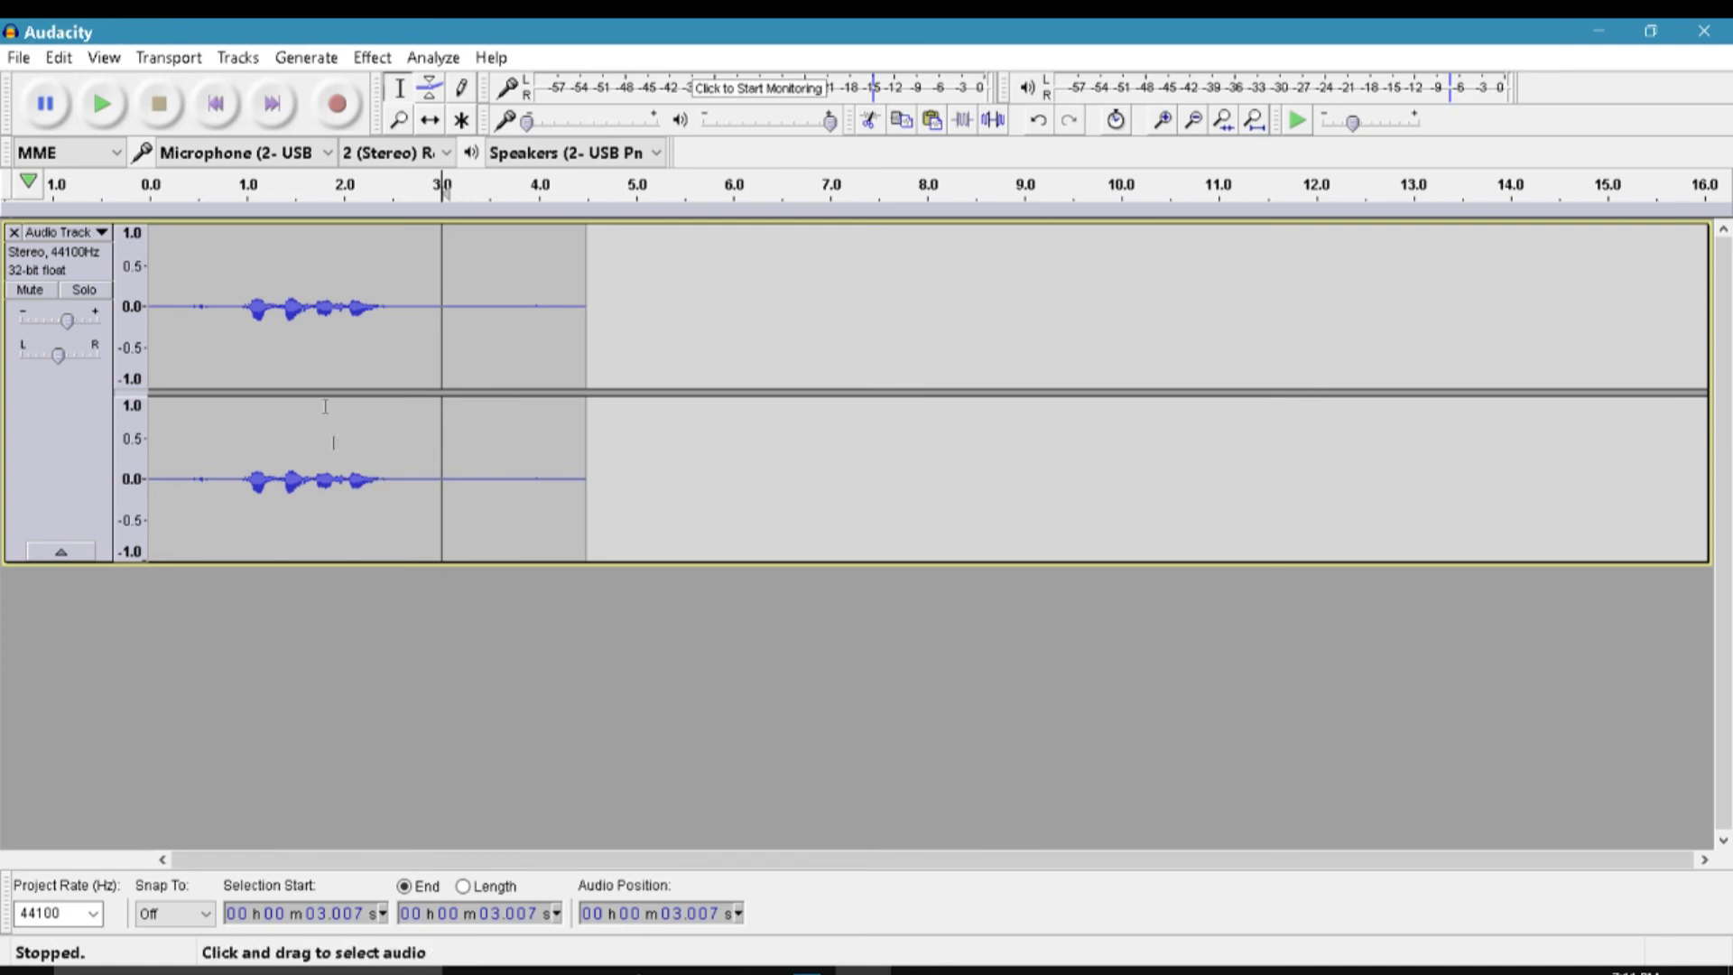
pyautogui.moveTo(205, 298)
pyautogui.mouseDown()
pyautogui.moveTo(446, 302)
pyautogui.moveTo(195, 298)
pyautogui.moveTo(217, 294)
pyautogui.mouseUp()
pyautogui.click(453, 285)
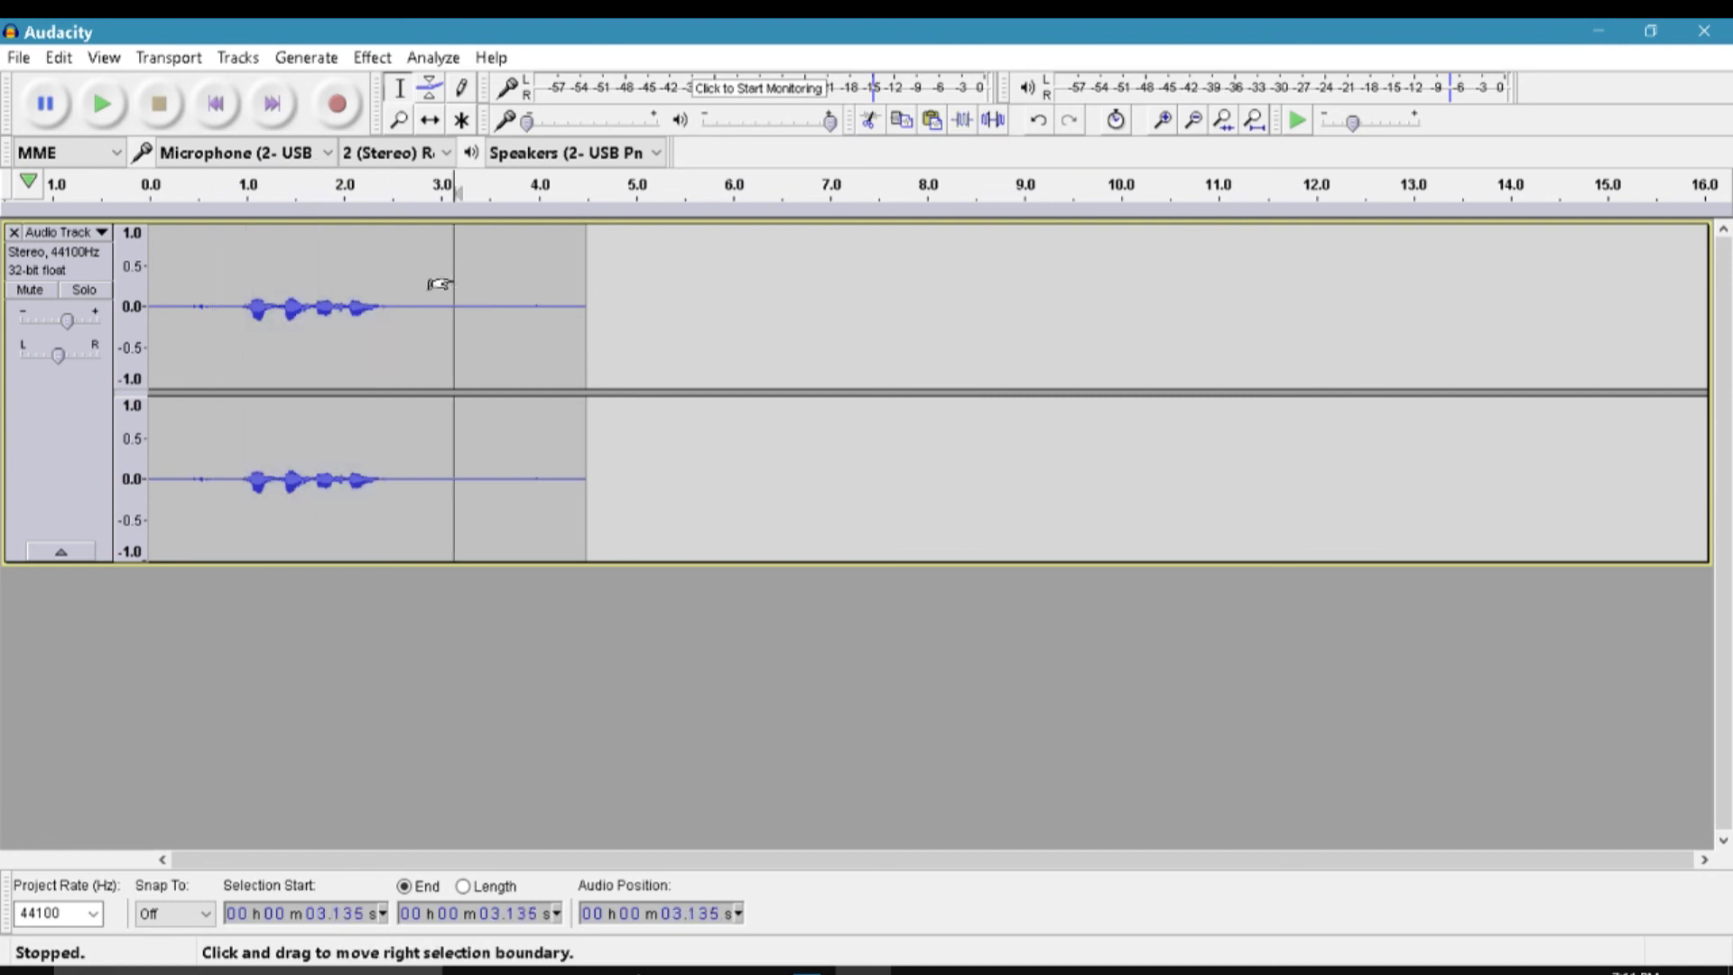
pyautogui.moveTo(228, 239); pyautogui.dragTo(380, 247)
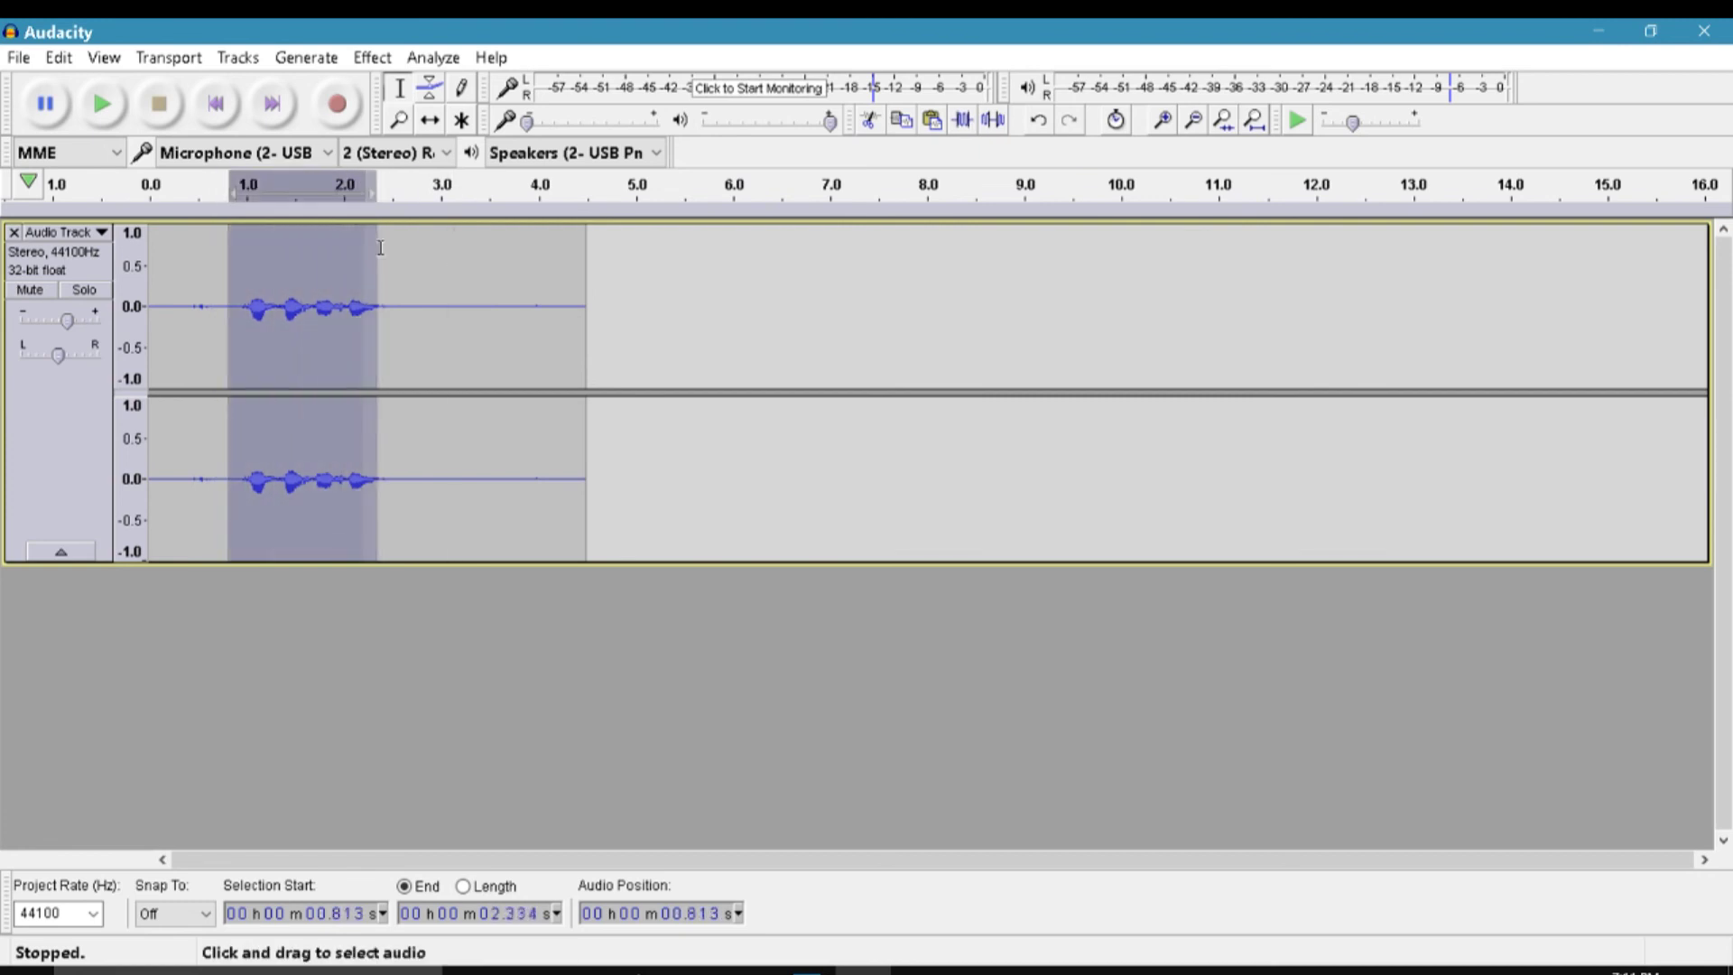
pyautogui.click(419, 263)
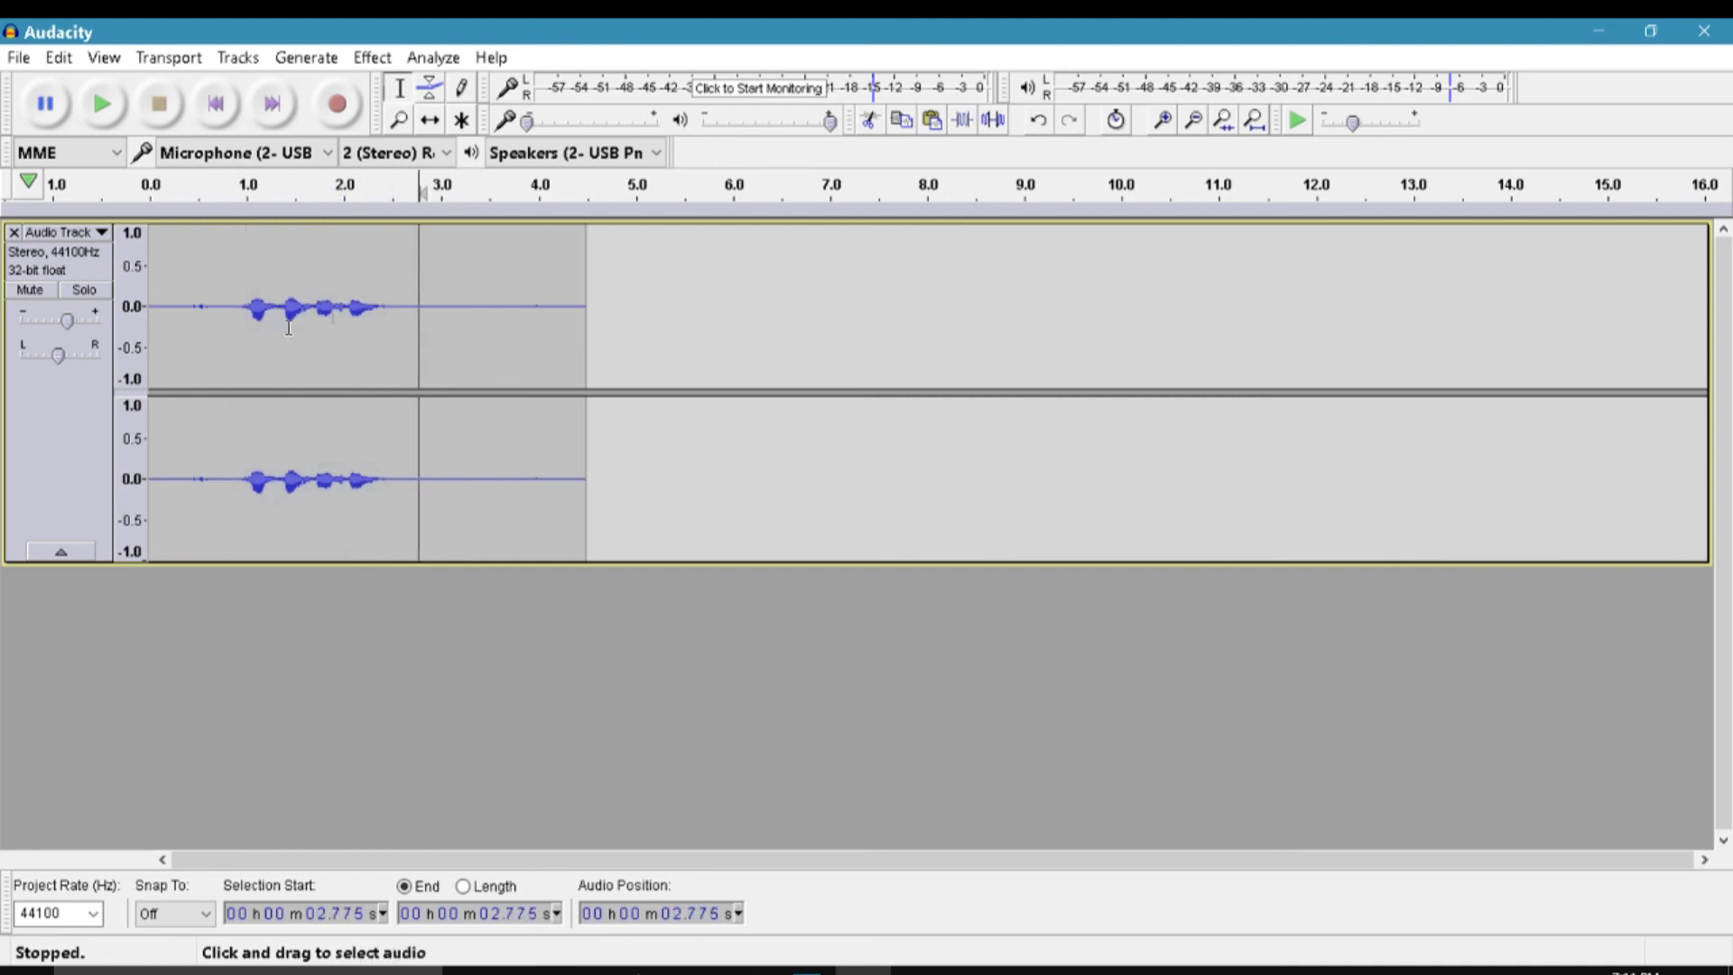
pyautogui.moveTo(243, 246); pyautogui.dragTo(391, 258)
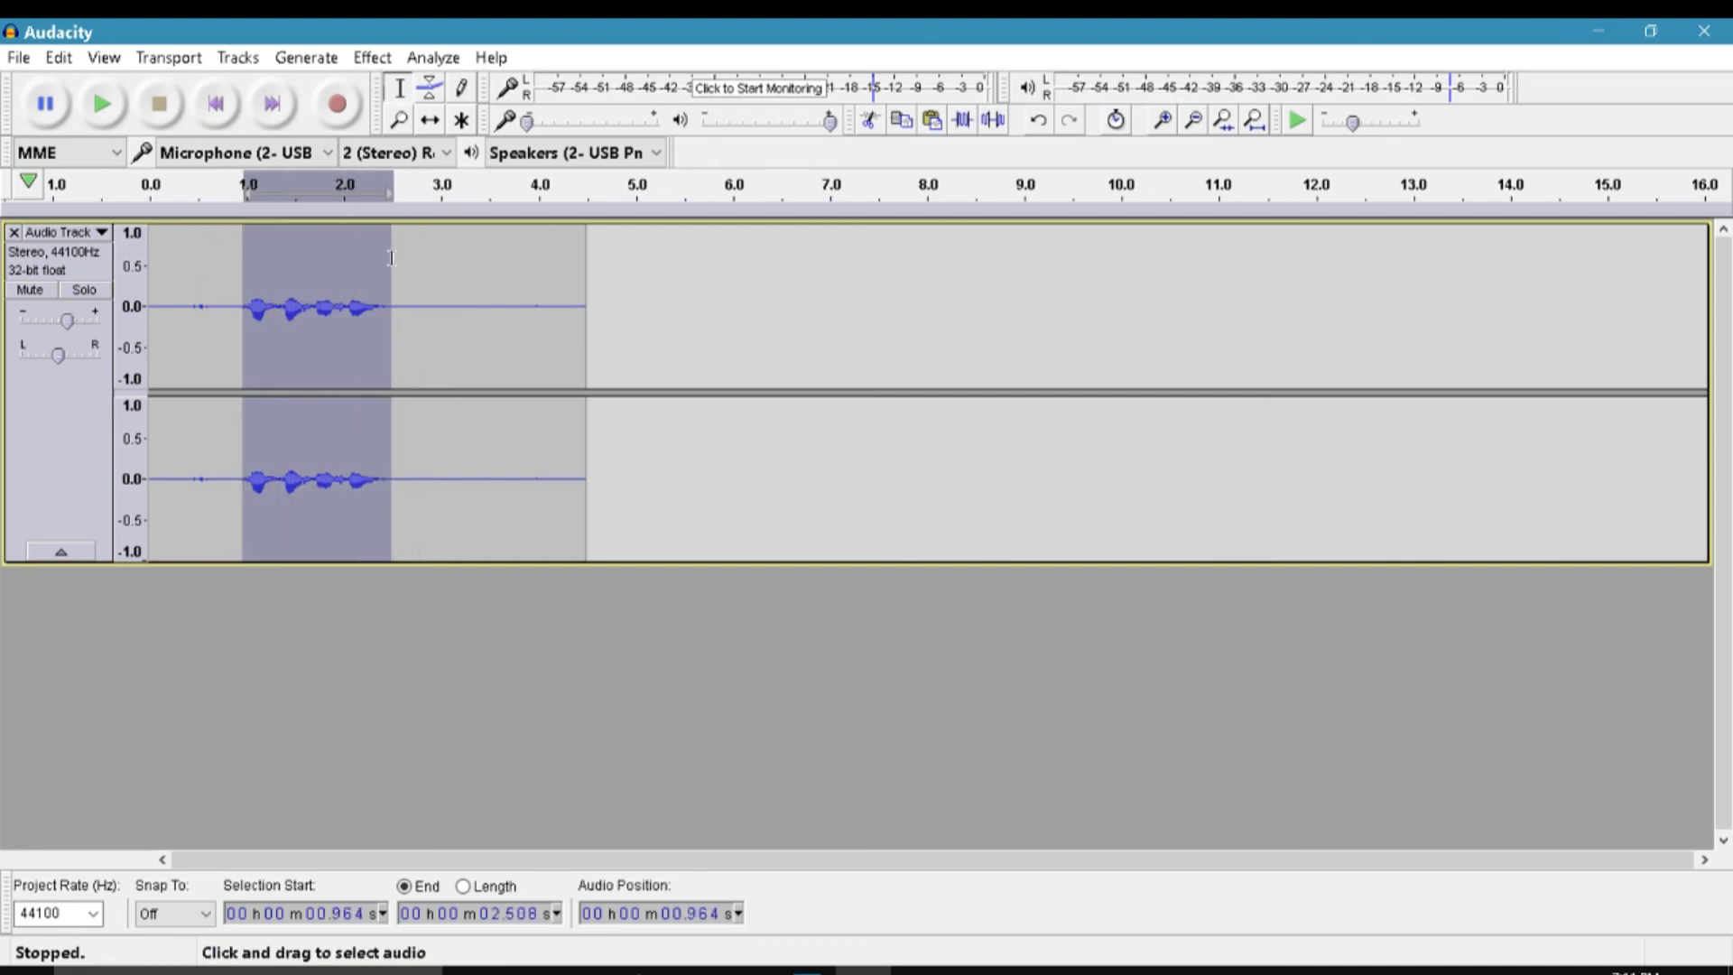
pyautogui.click(234, 268)
pyautogui.moveTo(213, 266); pyautogui.dragTo(419, 264)
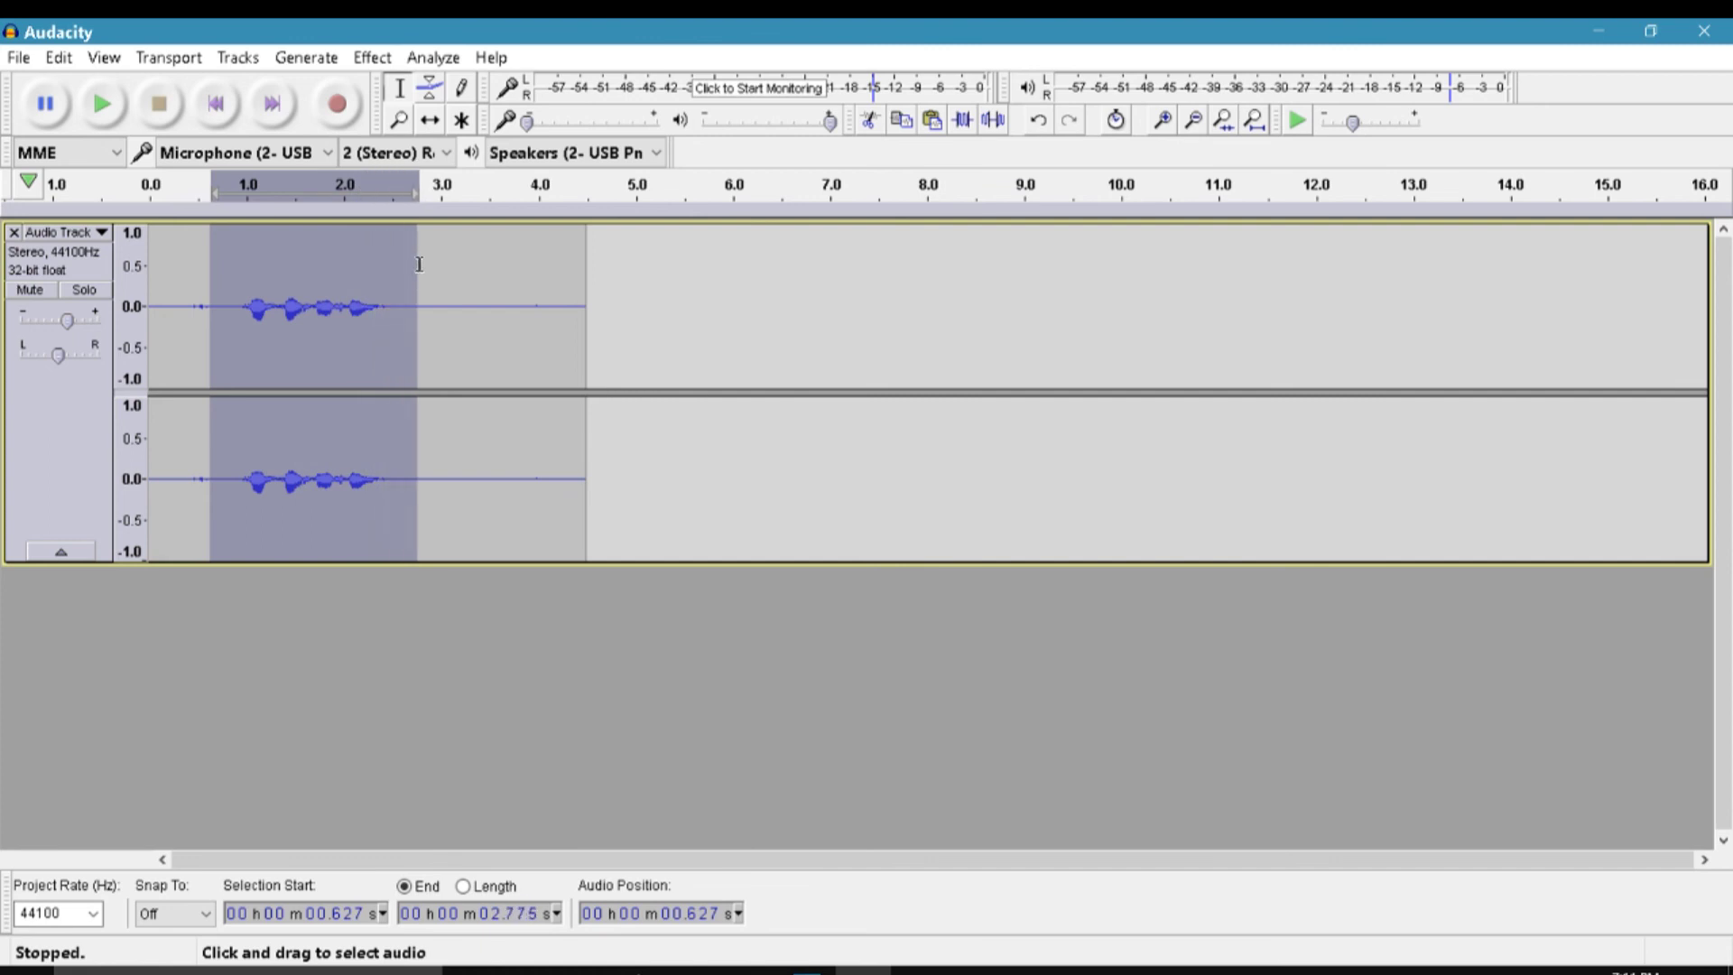
pyautogui.click(453, 267)
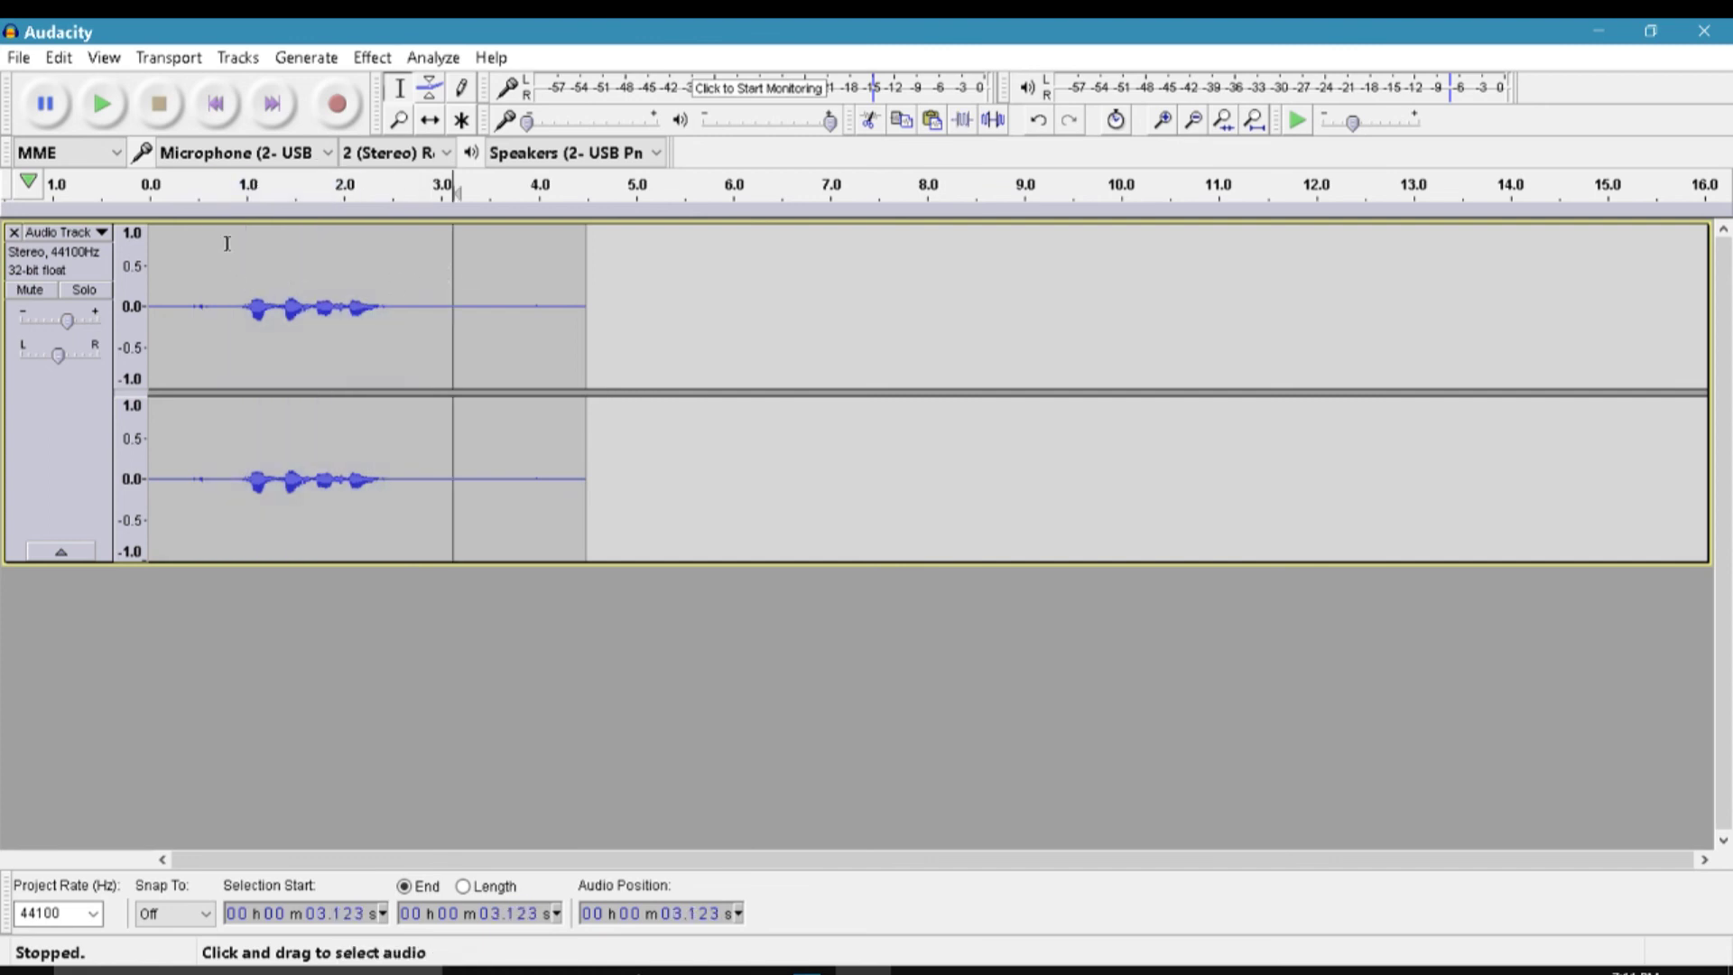